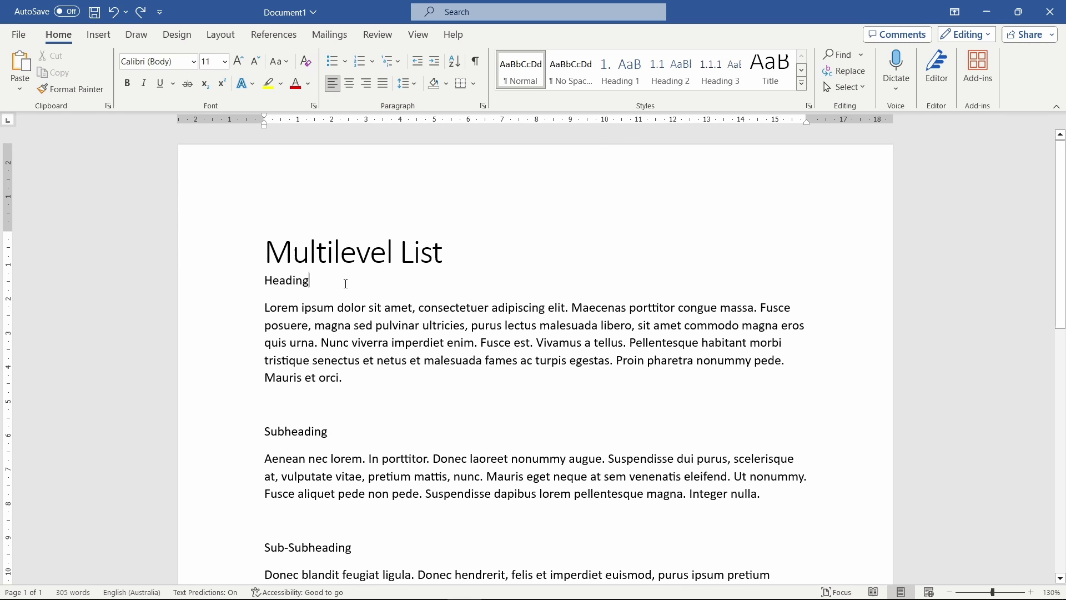
Apply Heading 1 to the 'Heading' line so it is numbered 1., then move into Subheading.
left_click(623, 80)
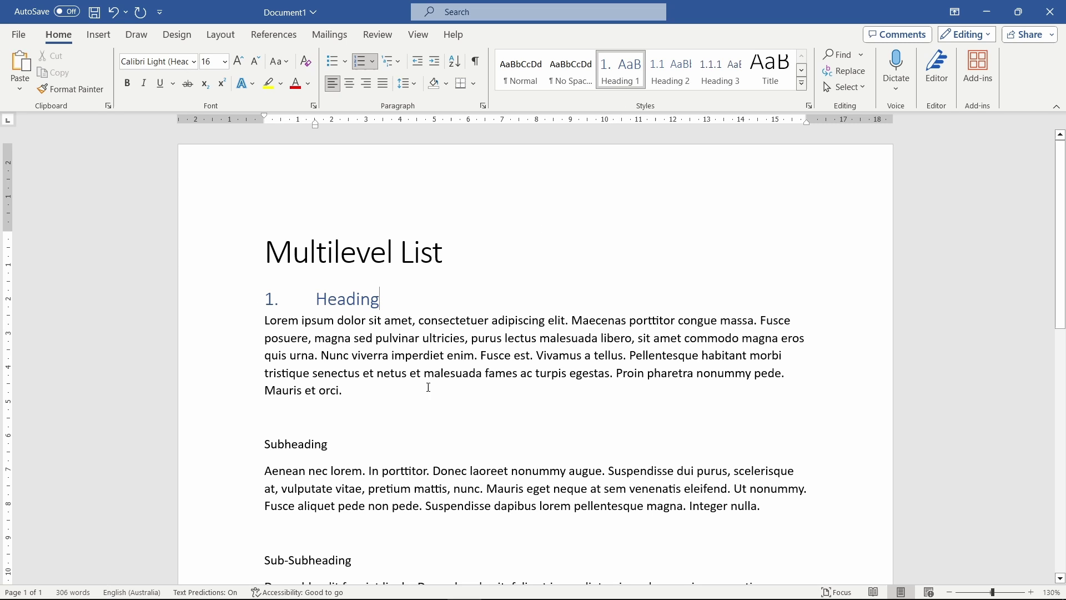
left_click(364, 448)
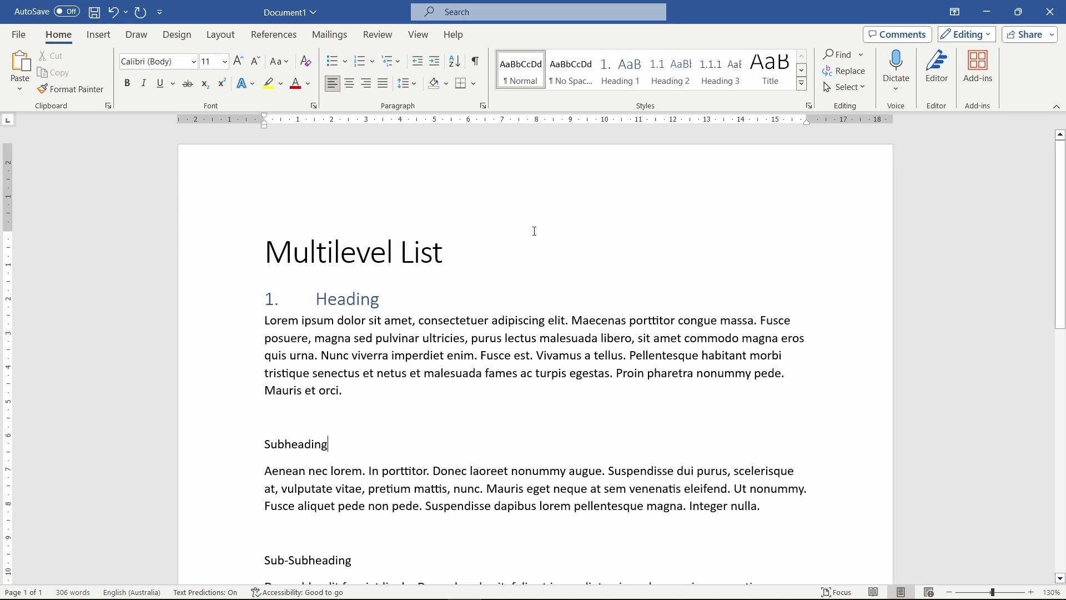
Apply Heading 2 to Subheading and browse the Multilevel List gallery.
left_click(669, 80)
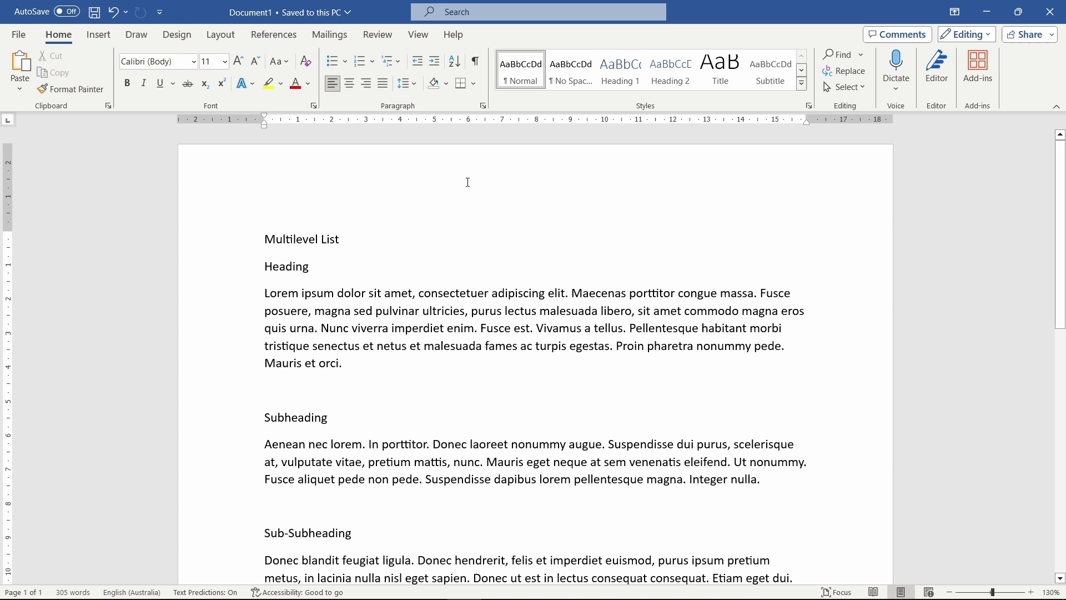
left_click(401, 63)
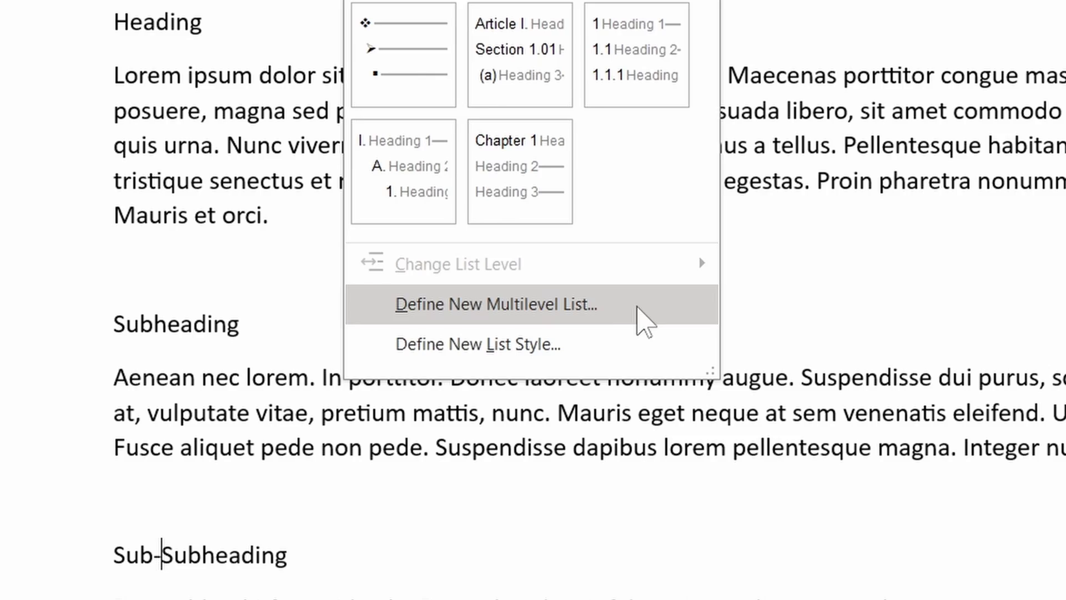
Start a new multilevel list definition, keeping level 1 numbered 1, 2, 3 and left-aligned.
left_click(638, 308)
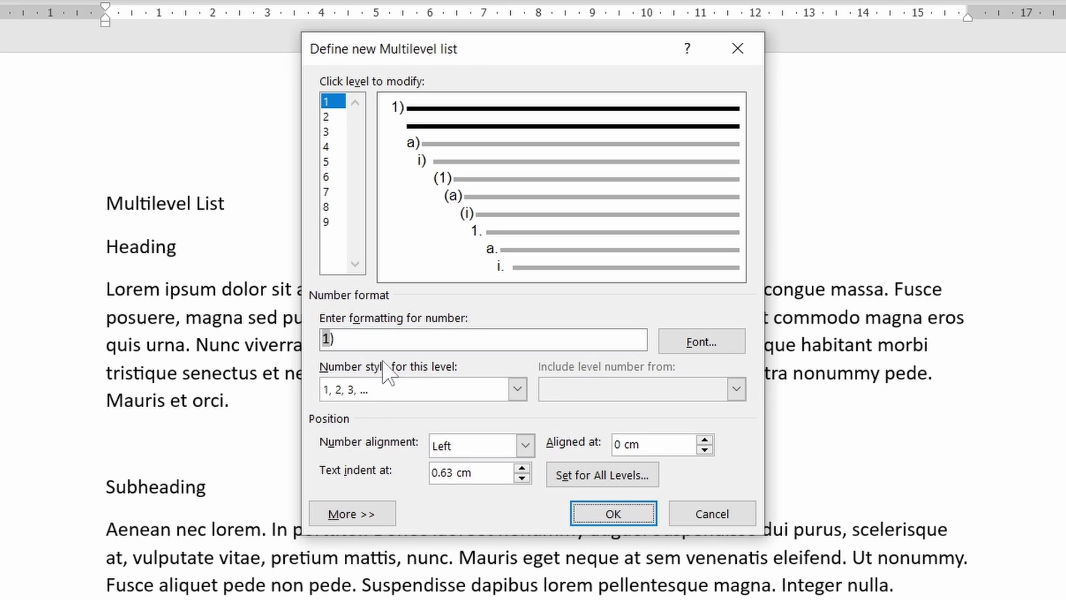
left_click(517, 389)
left_click(516, 390)
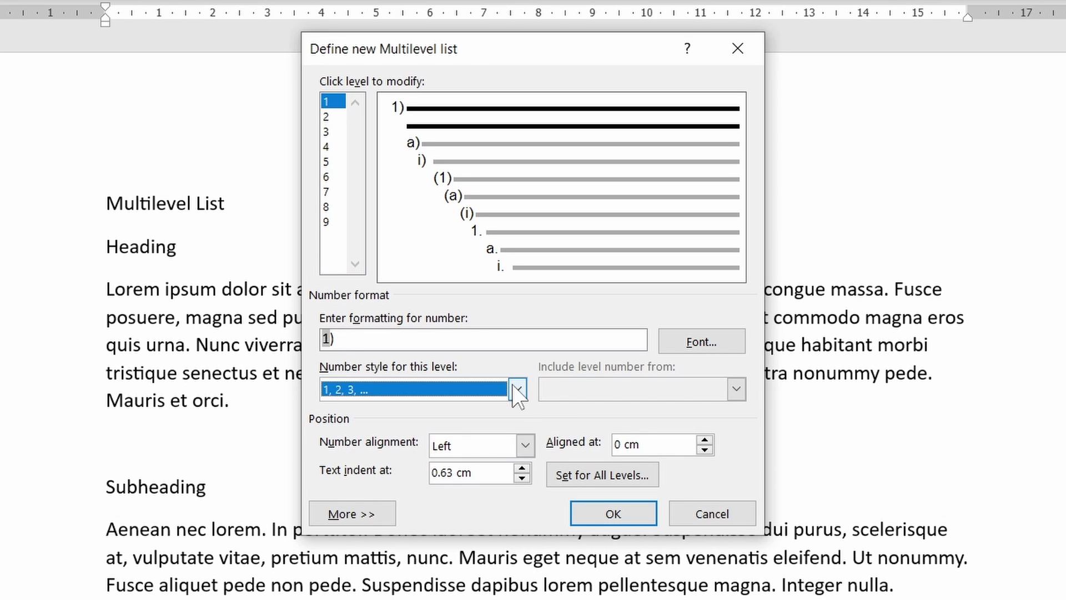
left_click(525, 445)
left_click(525, 444)
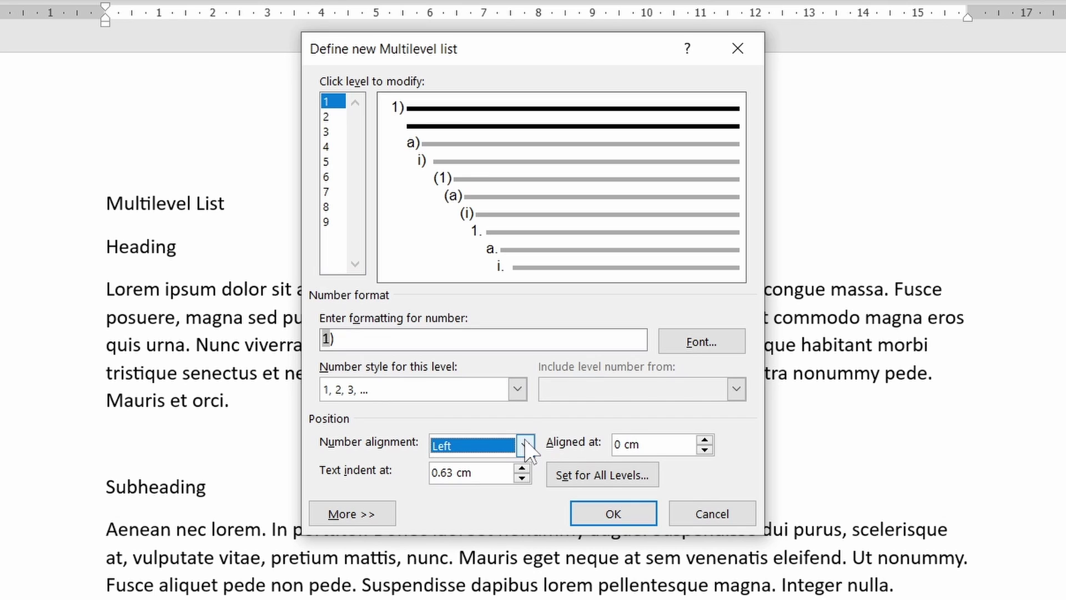
Expand the dialog with More >> and browse the styles level 1 could link to.
left_click(390, 512)
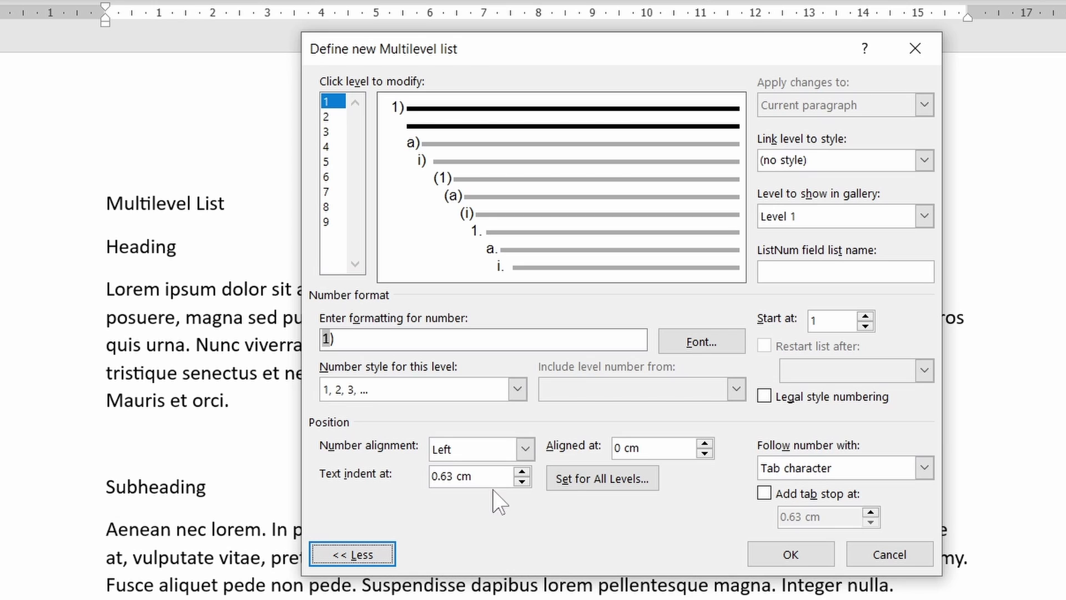
left_click(925, 161)
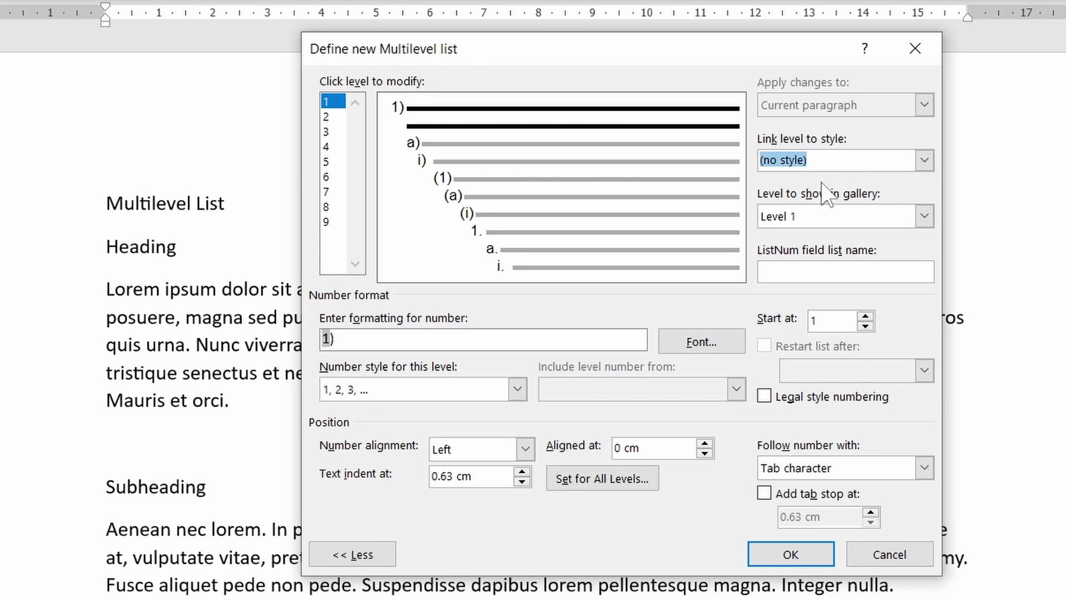
Link list level 1 to the Heading 1 style.
left_click(327, 107)
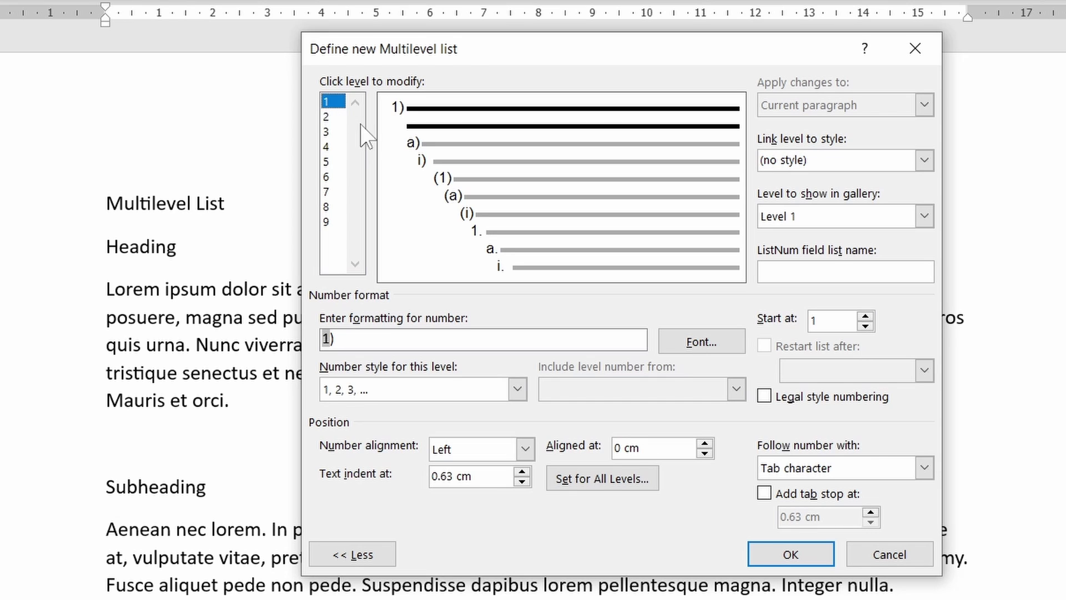
left_click(924, 161)
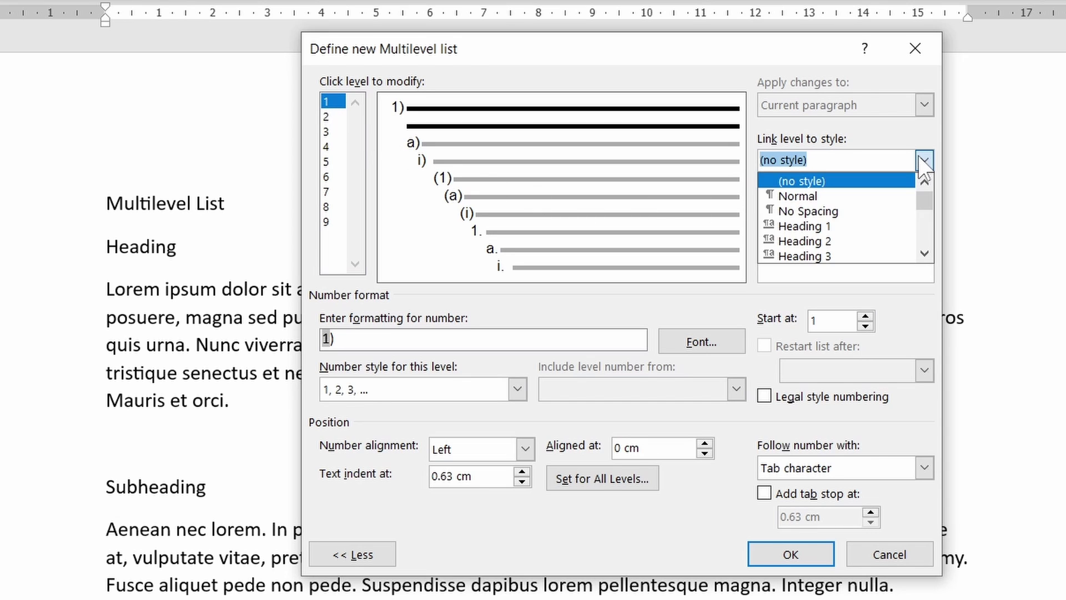
left_click(889, 239)
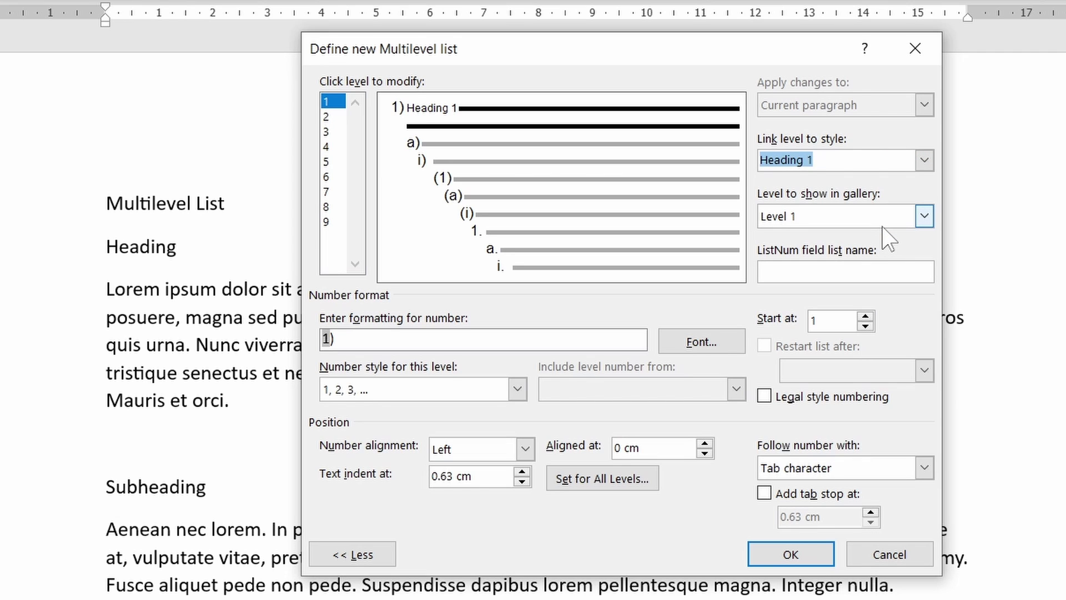
left_click(518, 390)
left_click(518, 390)
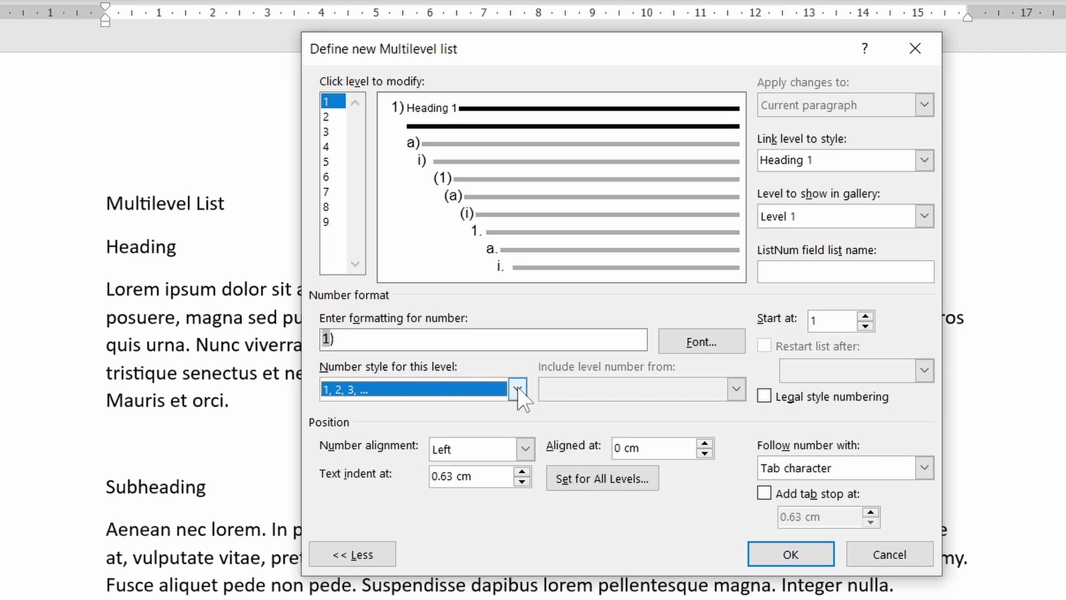
Change level 1's number format to '1.' with a 1.5 cm text indent.
left_click(431, 340)
key("BackSpace")
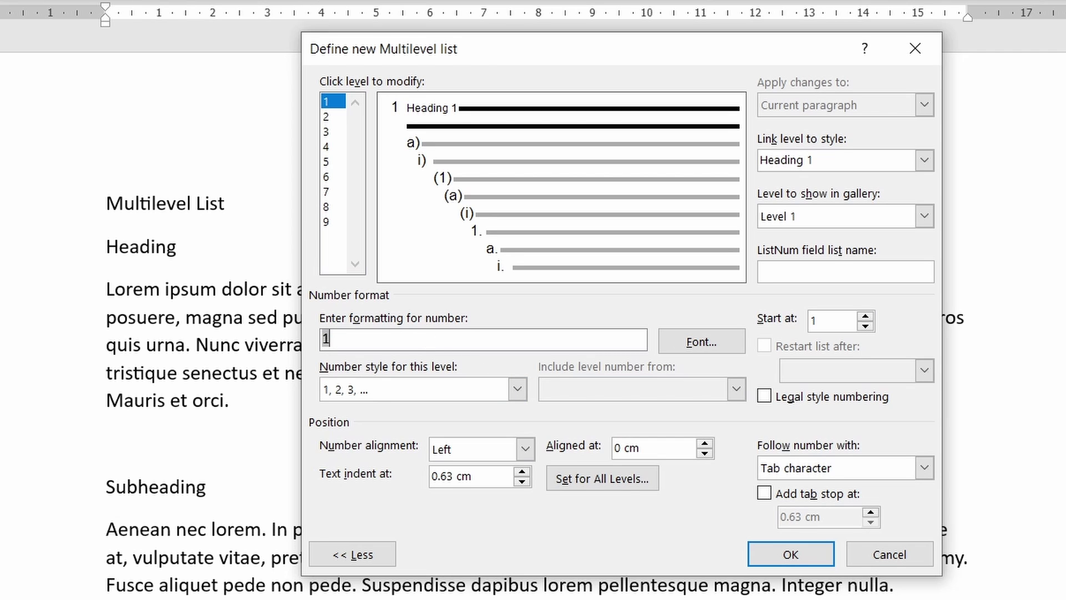
type(".")
left_click(655, 448)
left_click(497, 476)
left_click_drag(497, 476, 421, 480)
type("1.5")
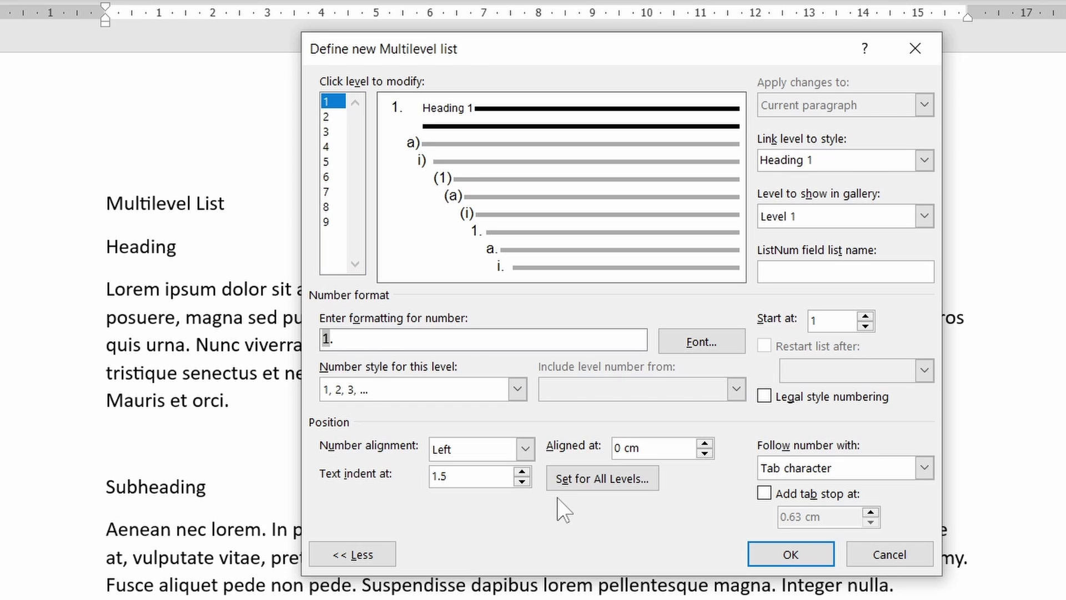
left_click(644, 482)
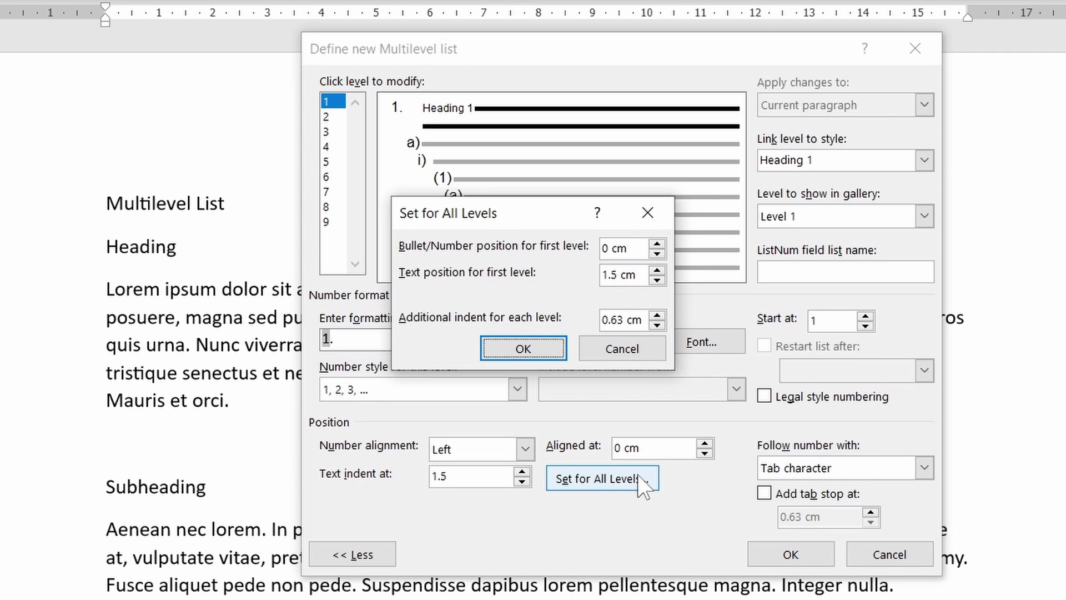
Link list level 2 to Heading 2 and number it 1, 2, 3.
left_click(622, 348)
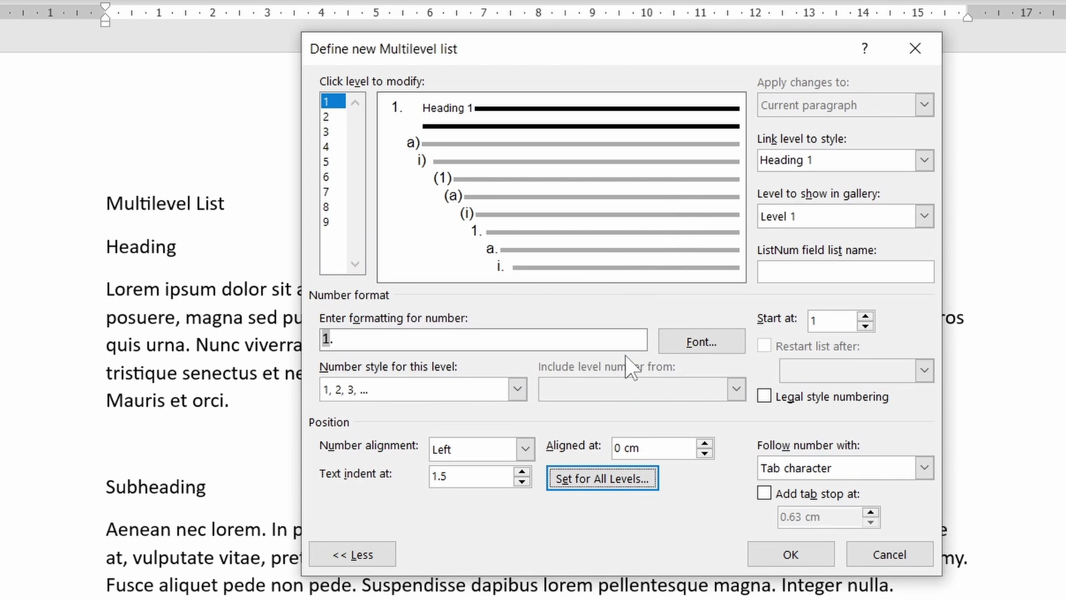
left_click(333, 116)
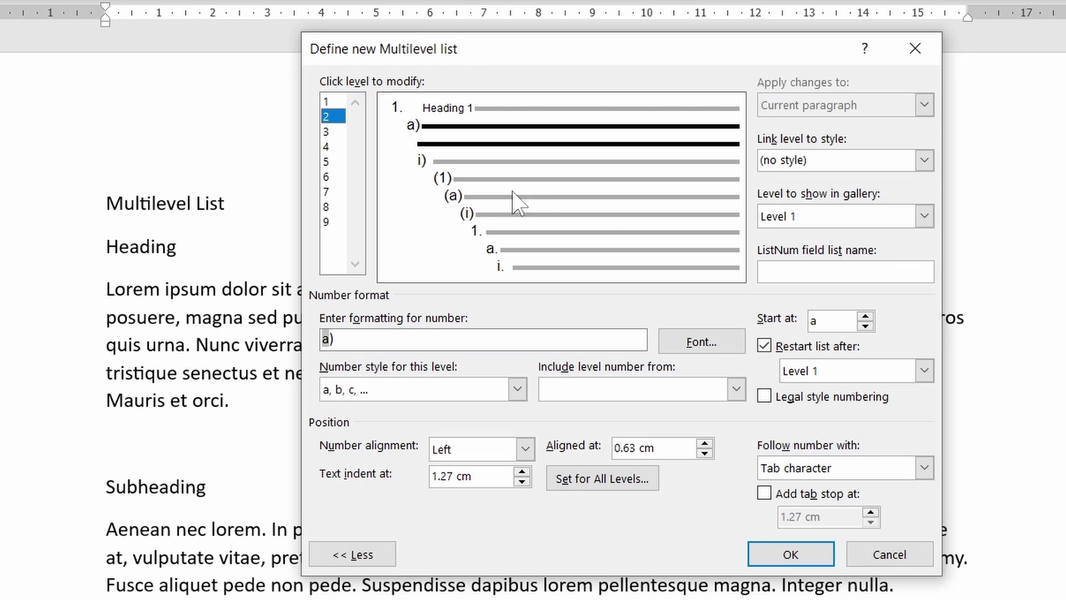
left_click(924, 160)
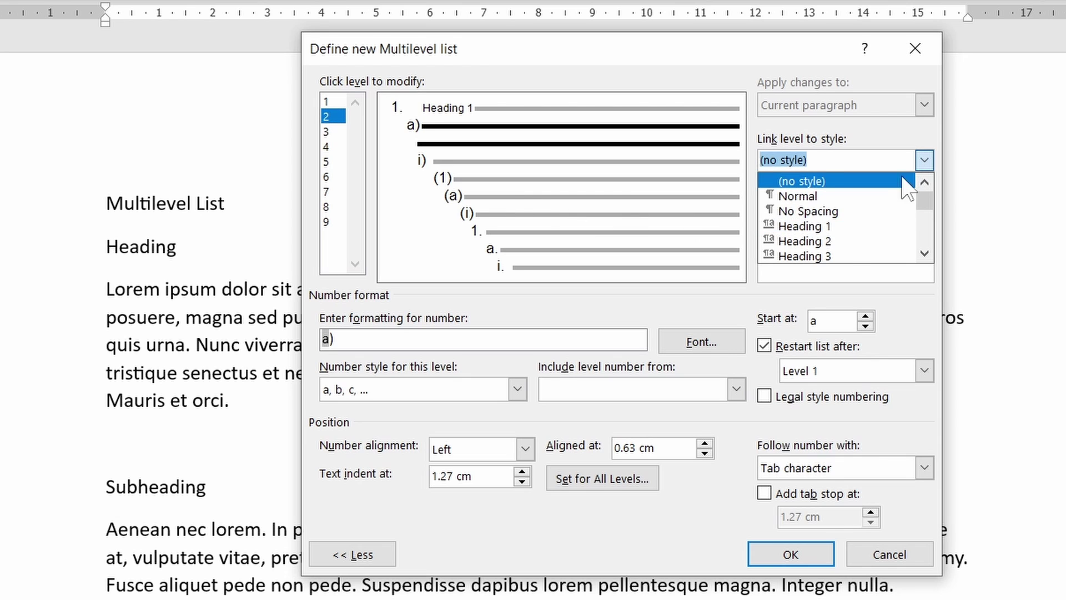
left_click(847, 242)
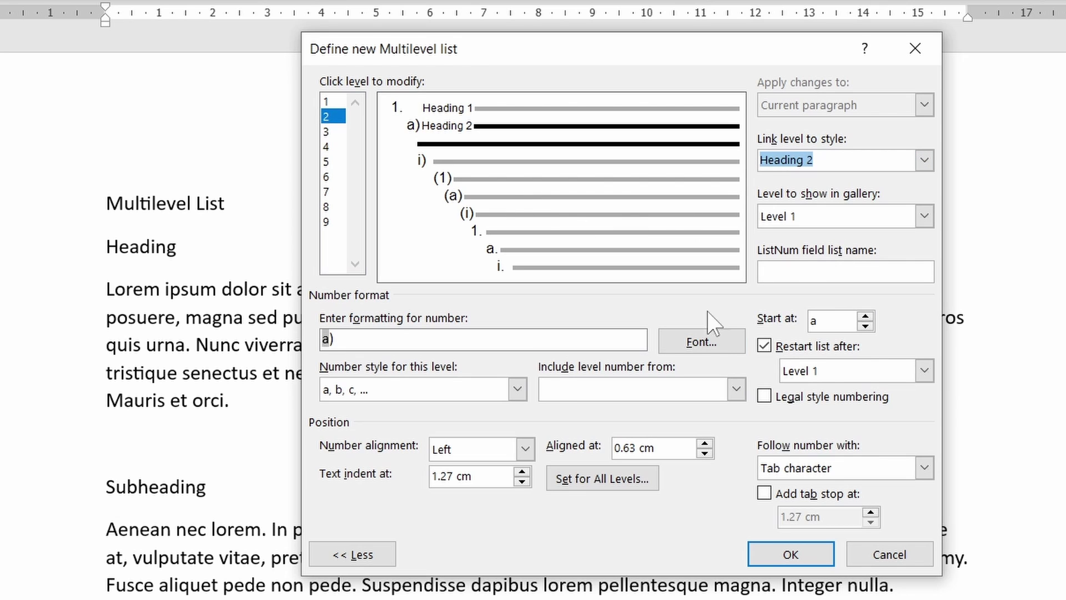
left_click(517, 389)
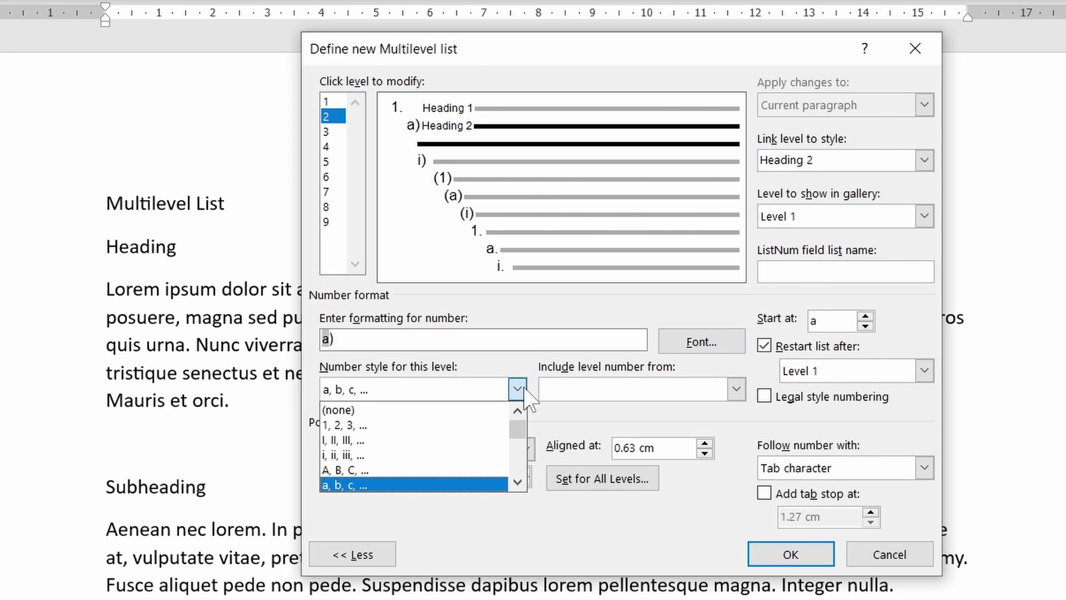
left_click(447, 425)
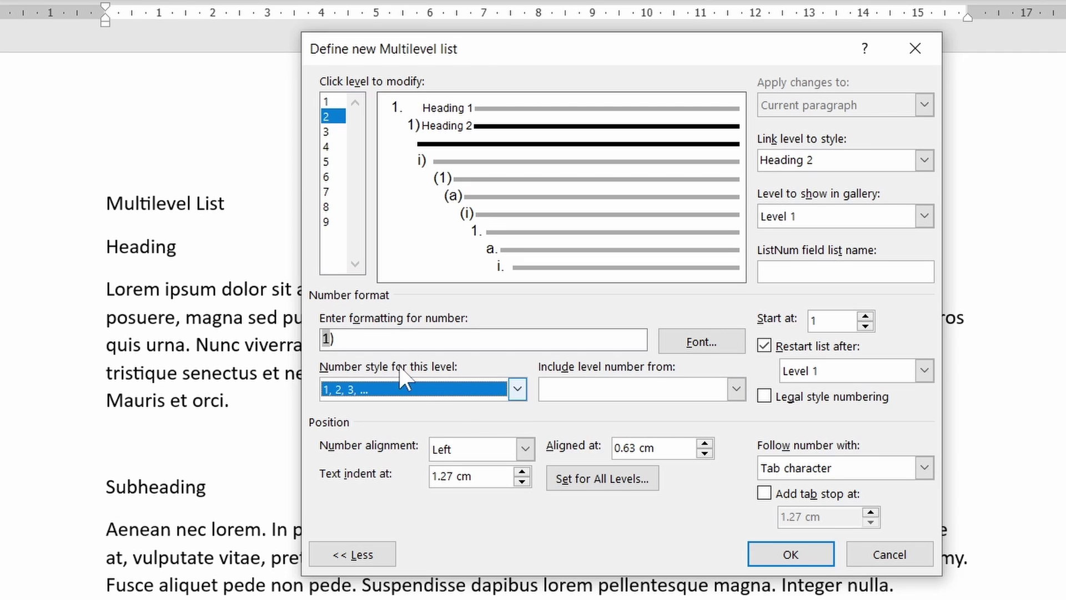
Format level 2 as '1.1' including the level 1 number, aligned at 0, indent 1.5.
left_click(383, 340)
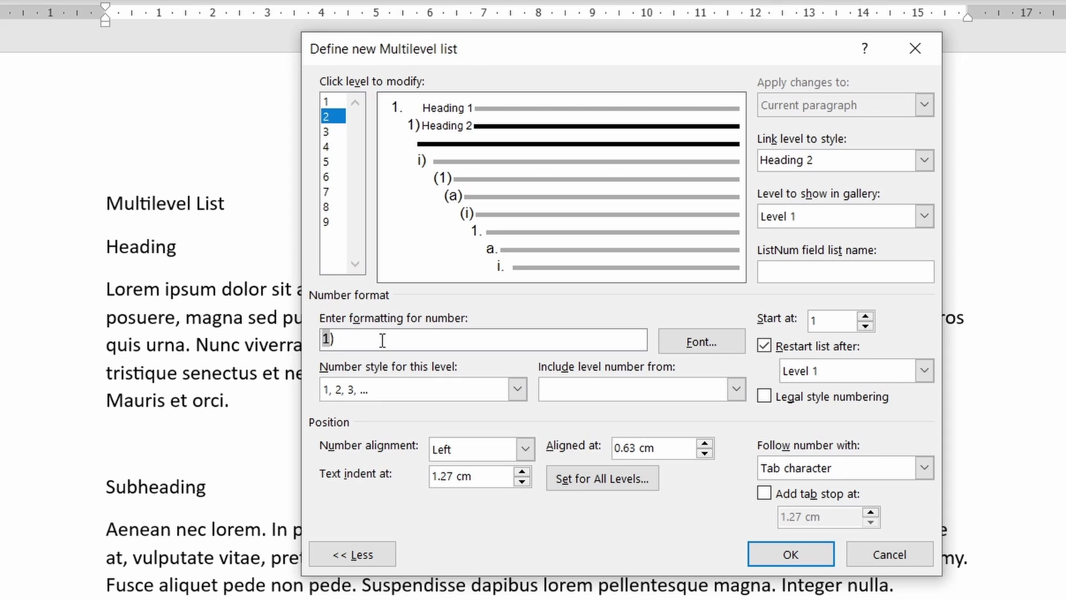
key("BackSpace")
type(".")
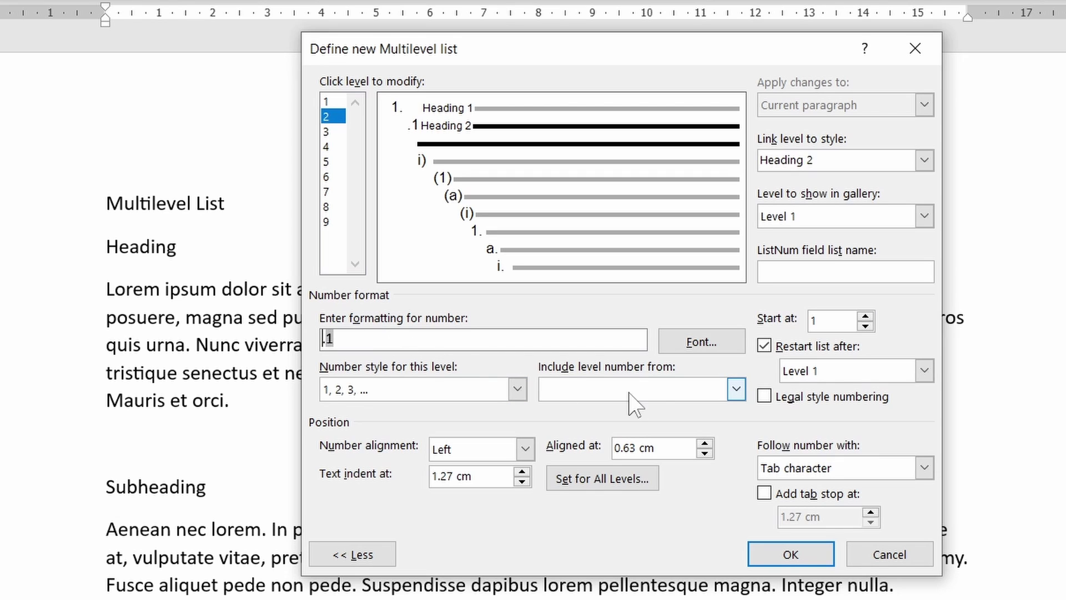
left_click(736, 390)
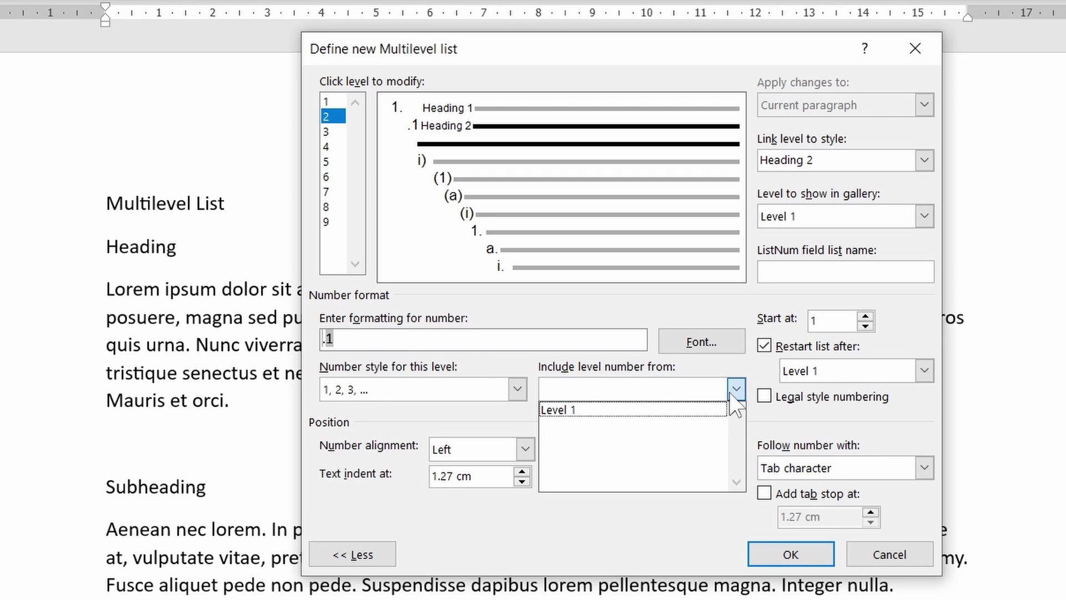
left_click(686, 411)
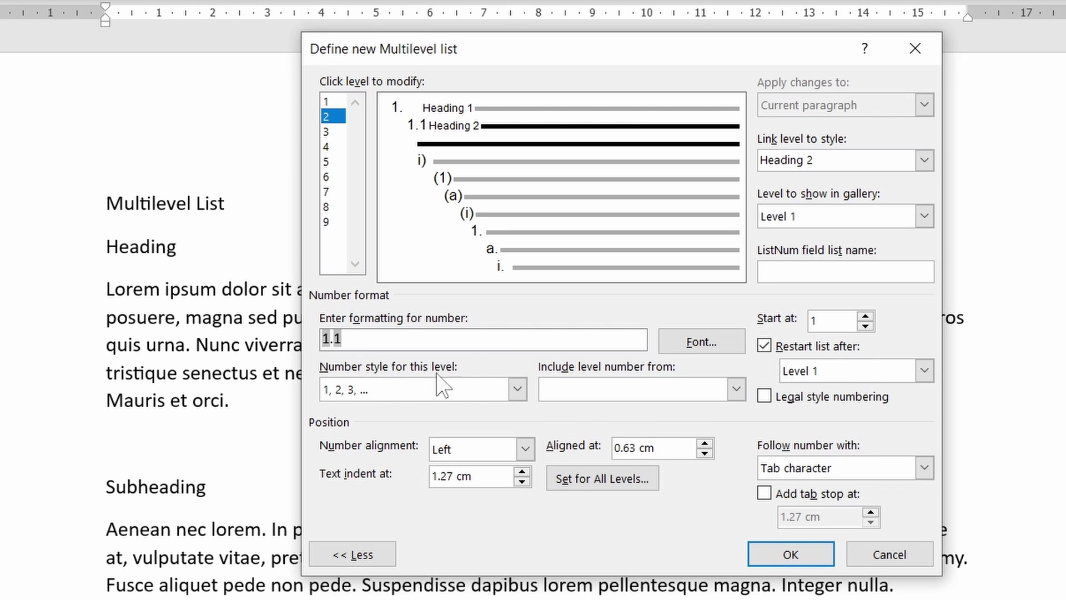
left_click_drag(664, 447, 611, 444)
type("0")
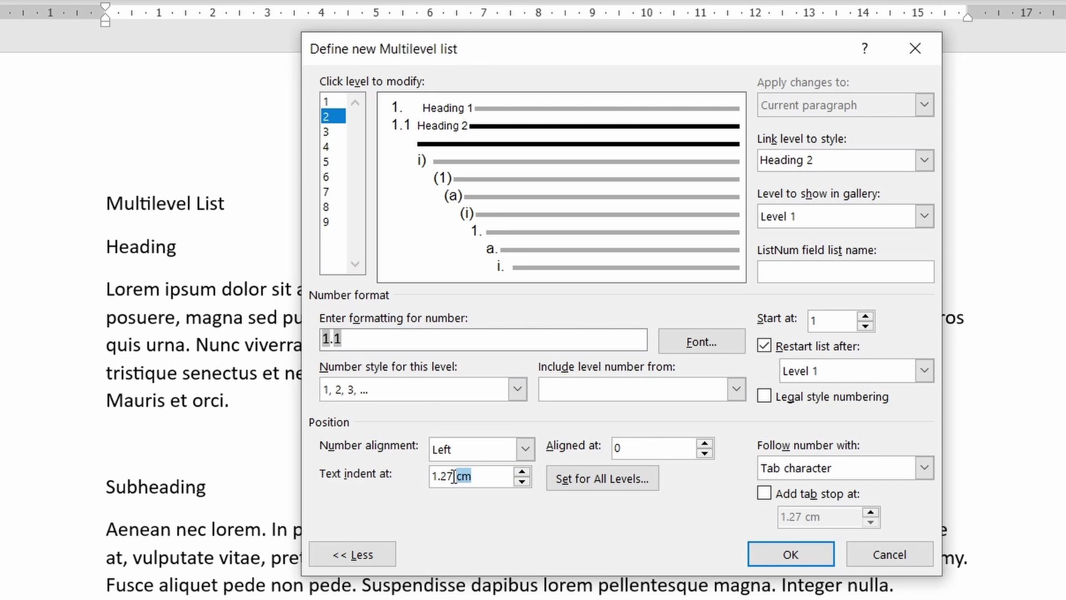
left_click_drag(471, 476, 428, 476)
type("1.5")
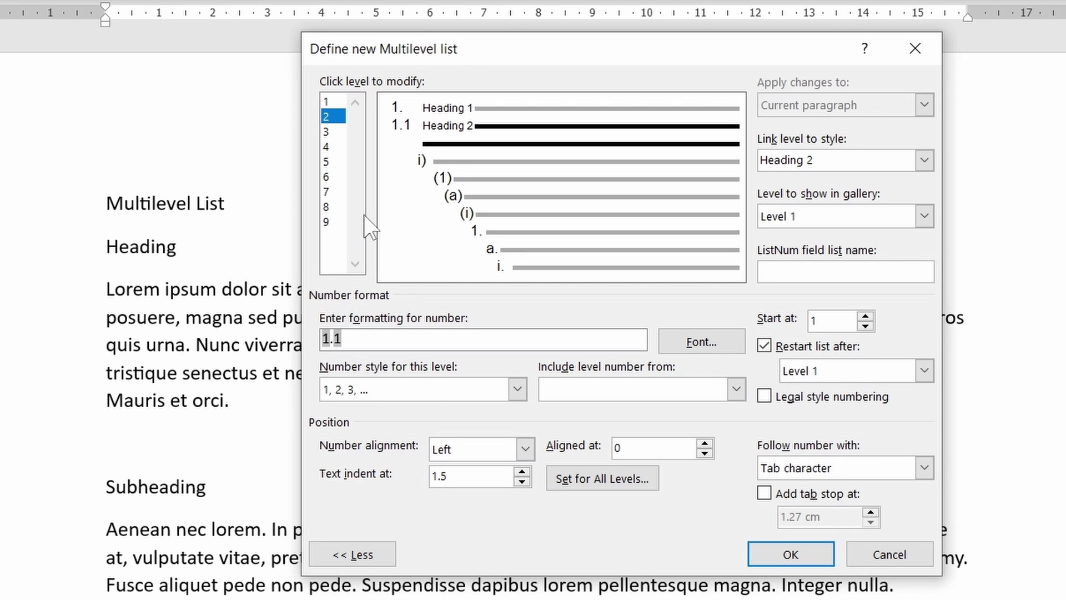
Link list level 3 to Heading 3 with 1, 2, 3 numbering.
left_click(327, 133)
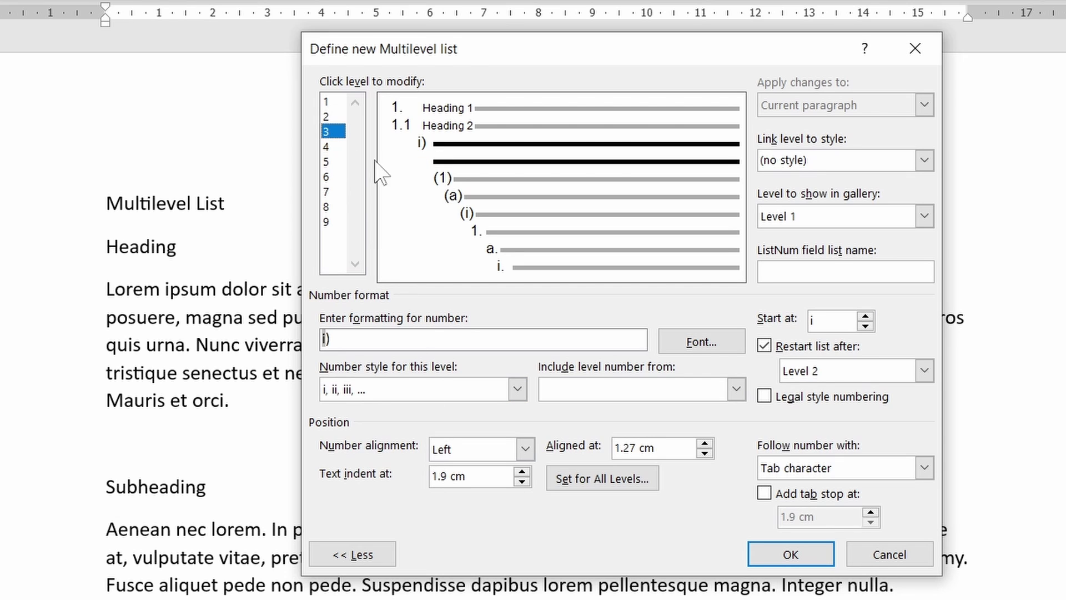
left_click(924, 160)
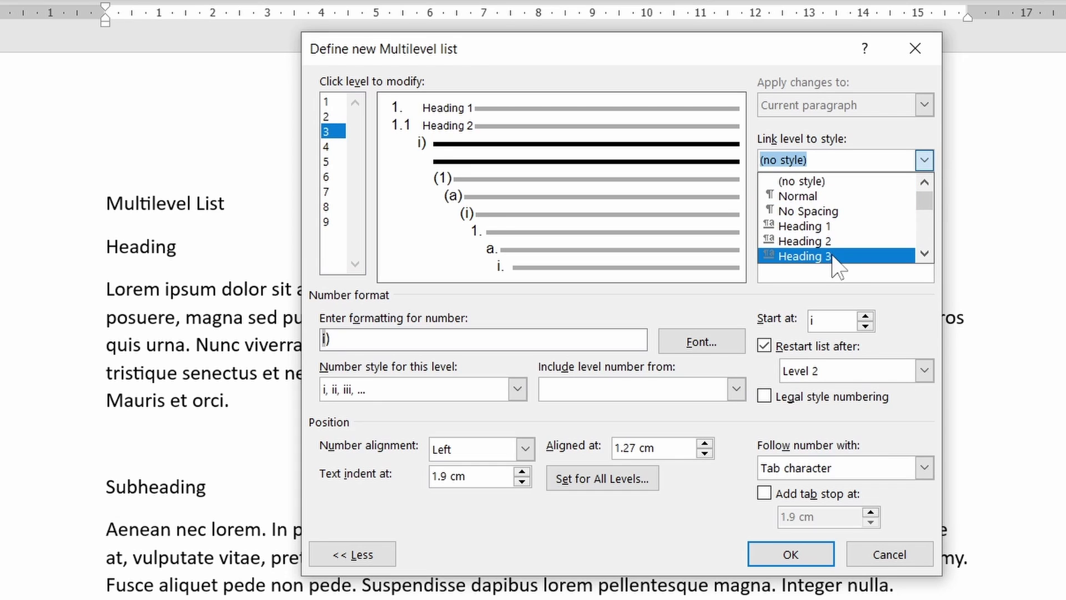
left_click(805, 256)
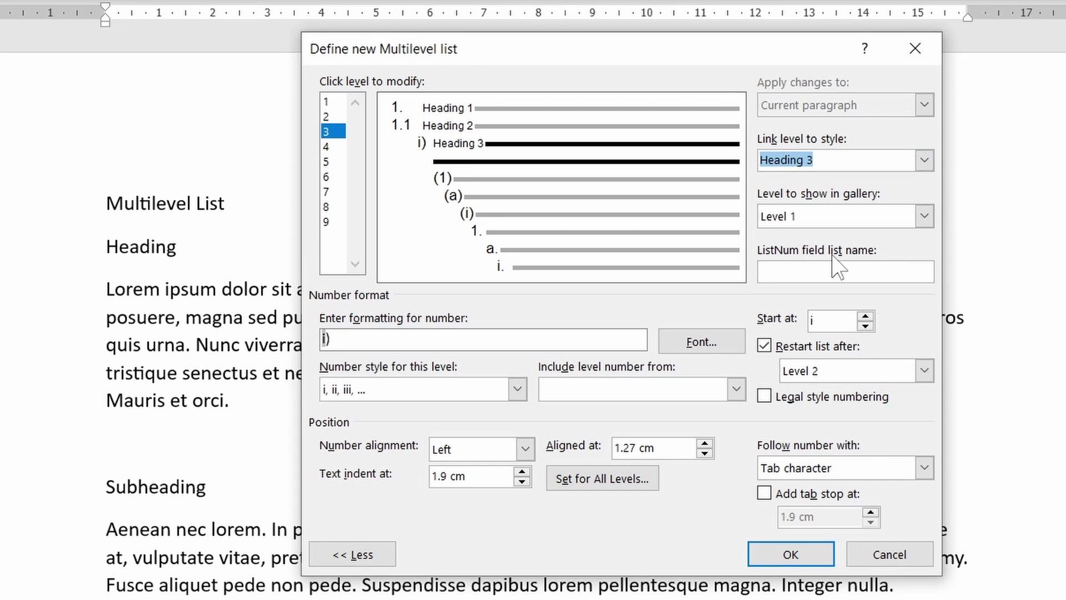
left_click(519, 391)
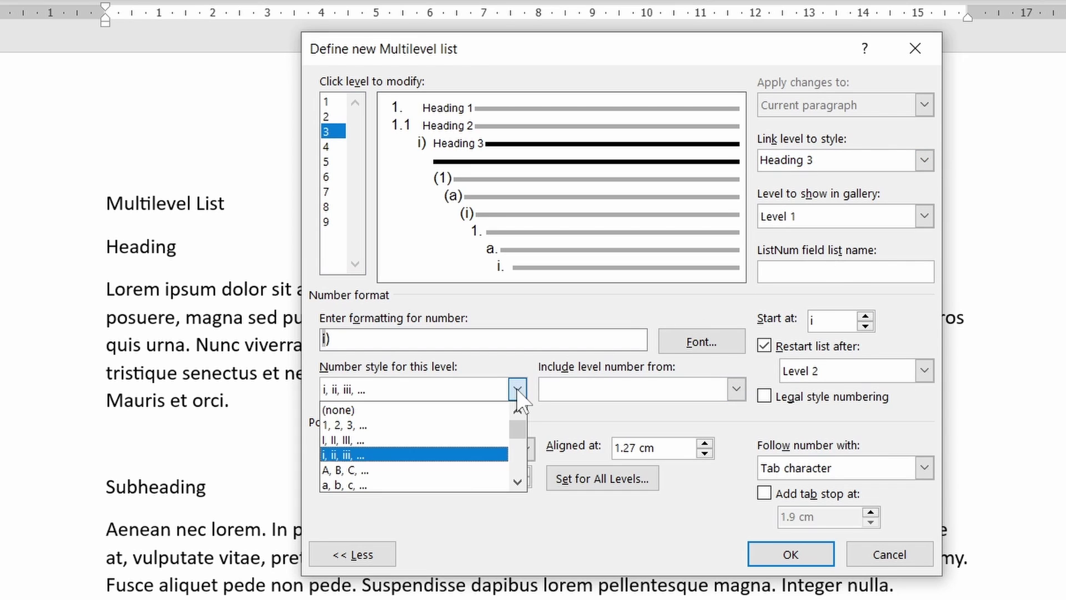
left_click(391, 425)
Build level 3's number format as '1.1.1' by including level 1 and level 2 numbers.
left_click(357, 338)
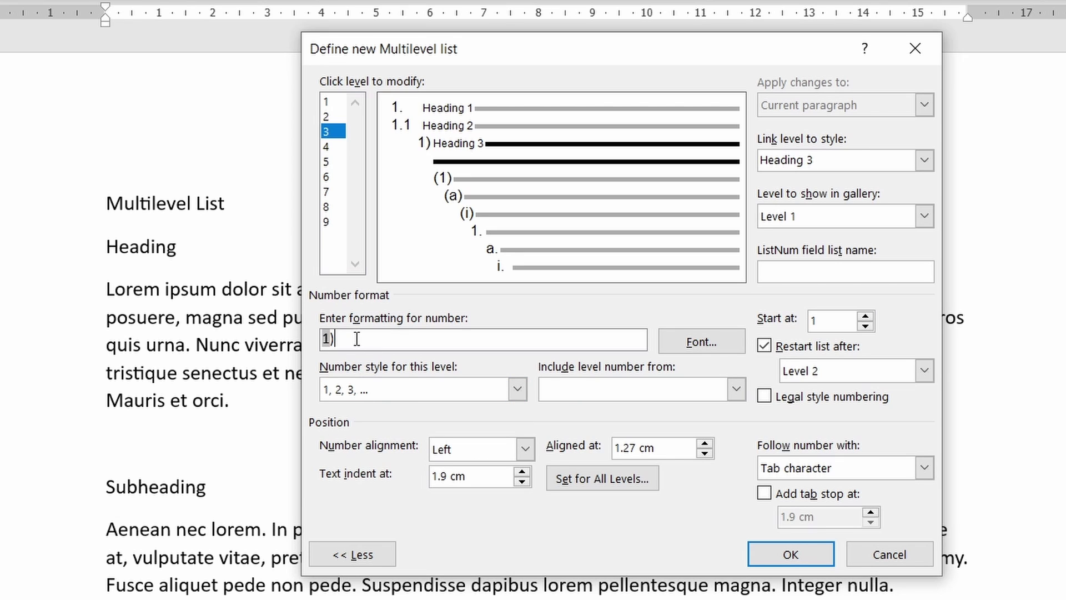
key("BackSpace")
type(".")
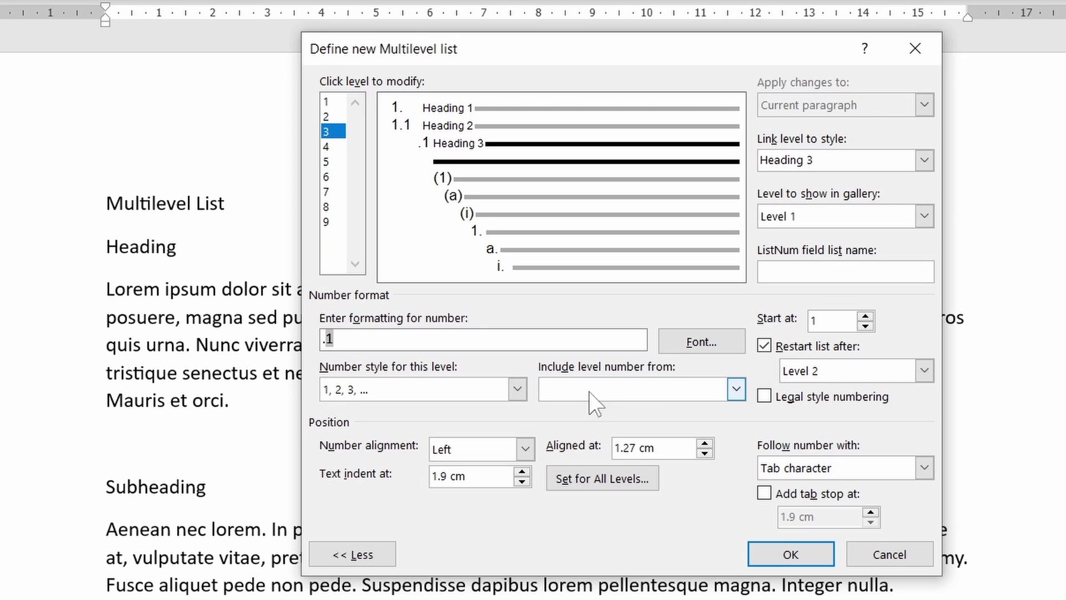
left_click(735, 389)
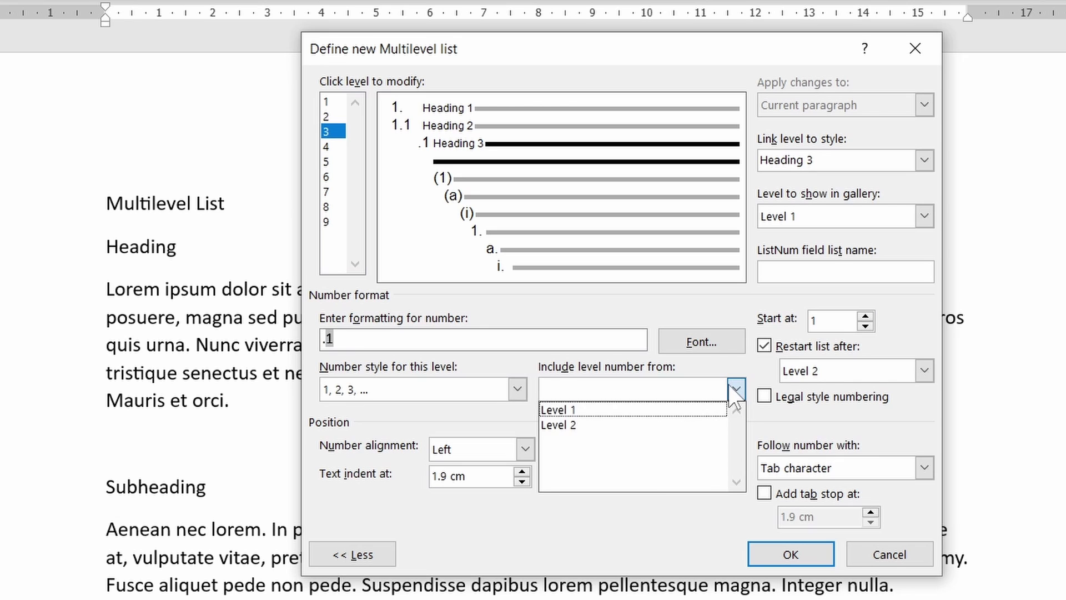
left_click(628, 426)
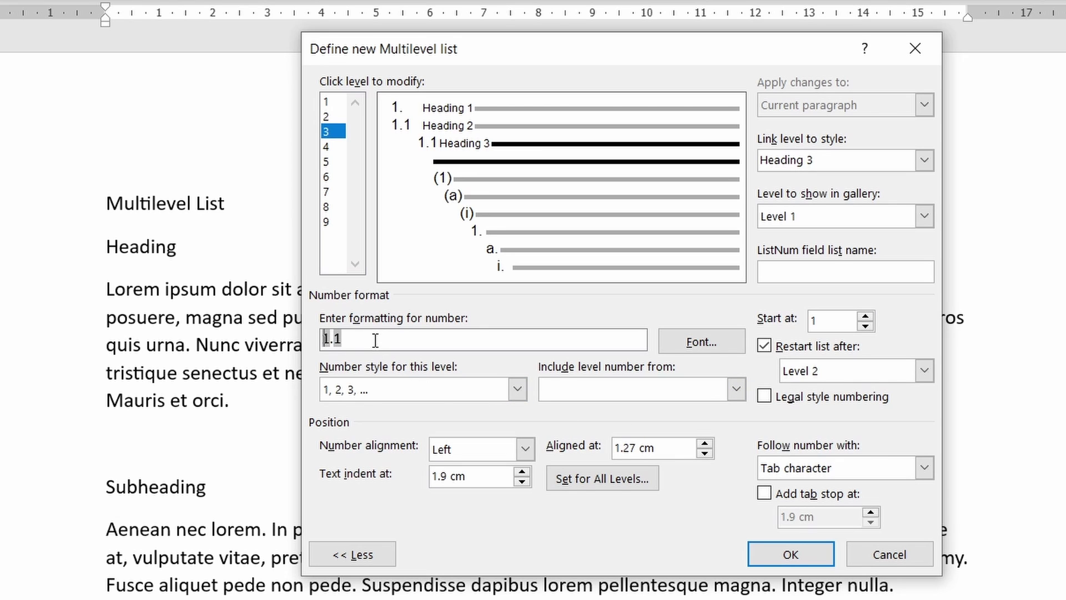
type(".")
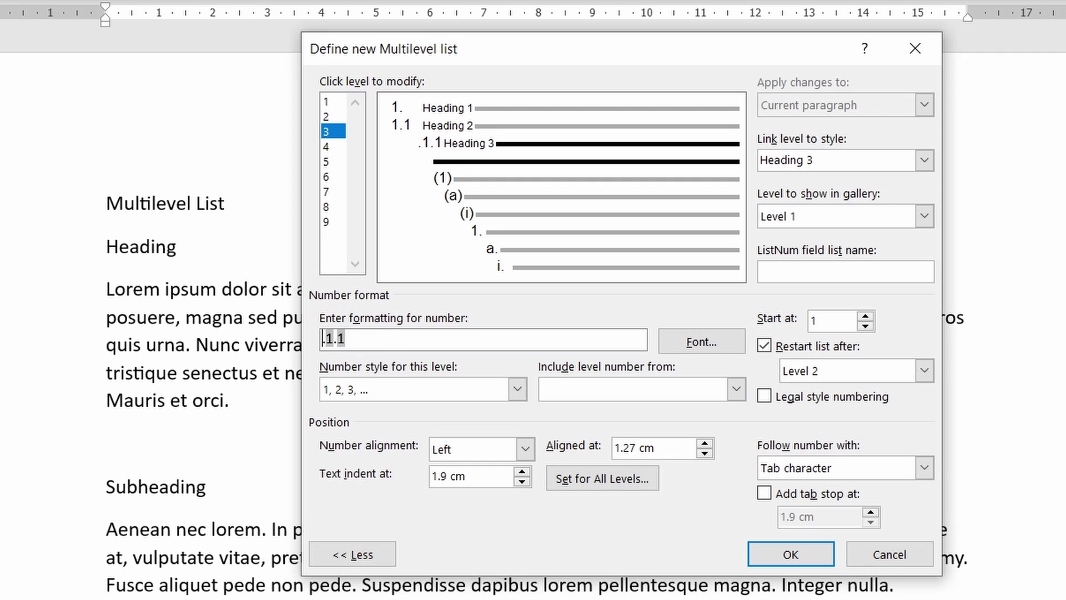
left_click(736, 388)
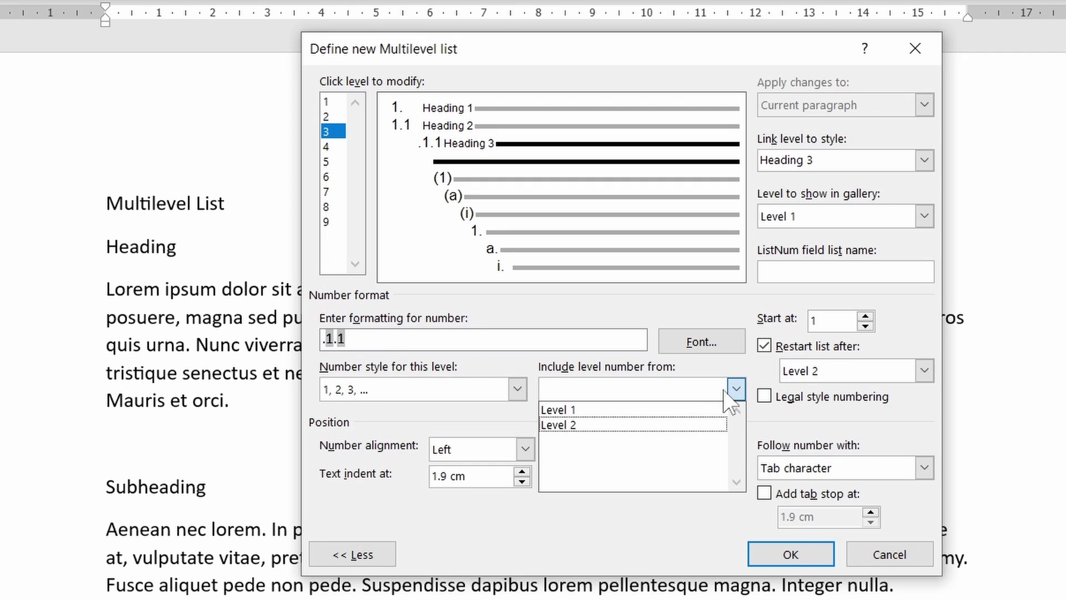
left_click(672, 410)
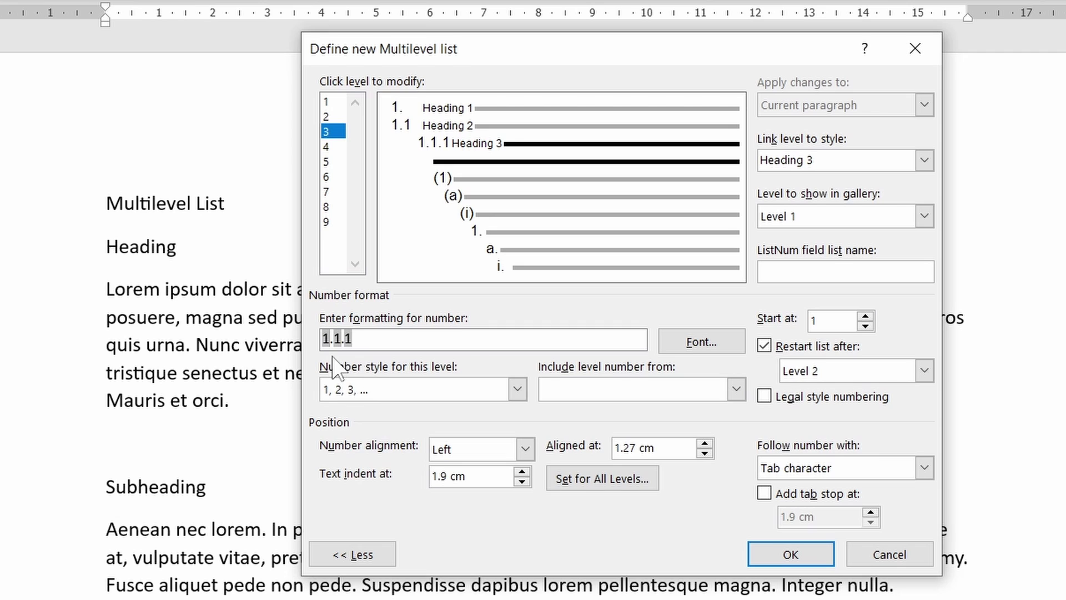
Set level 3's aligned-at position to 0 and text indent to 1.5 cm.
left_click(668, 446)
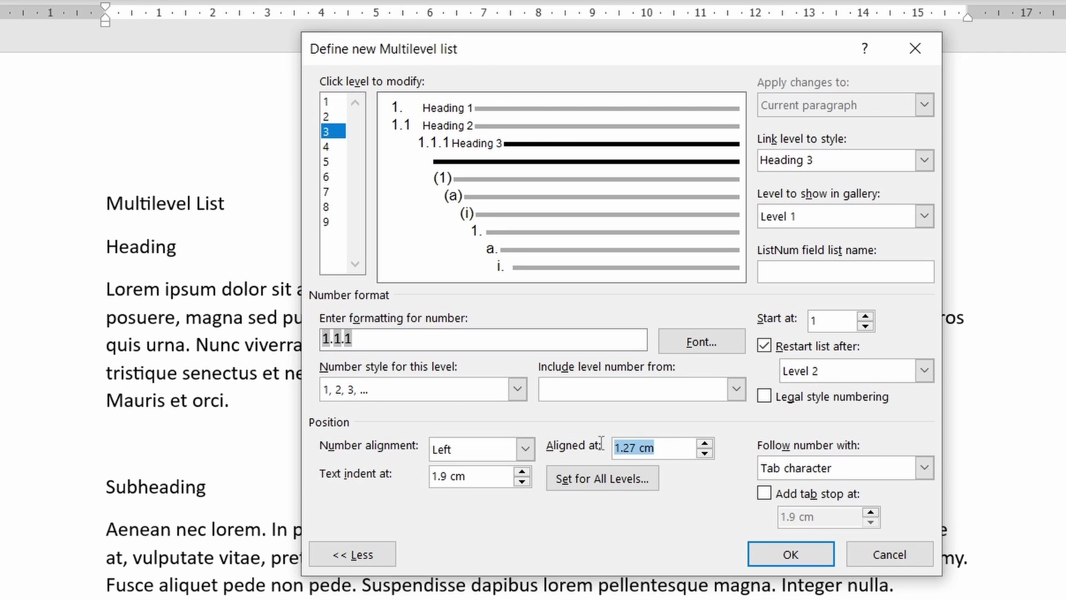
type("0")
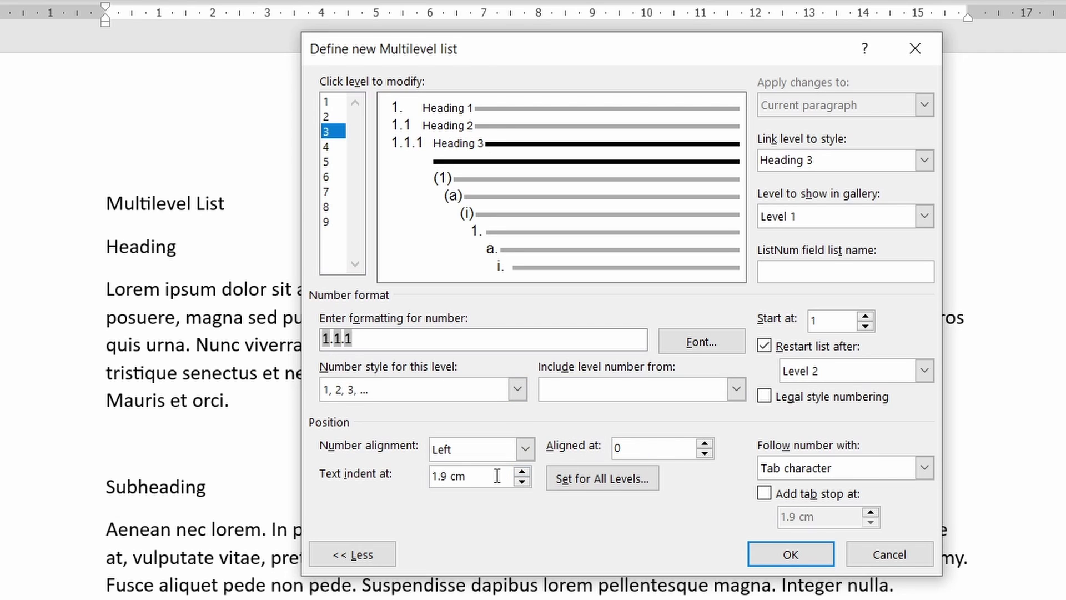
left_click_drag(497, 476, 431, 476)
type("1.5")
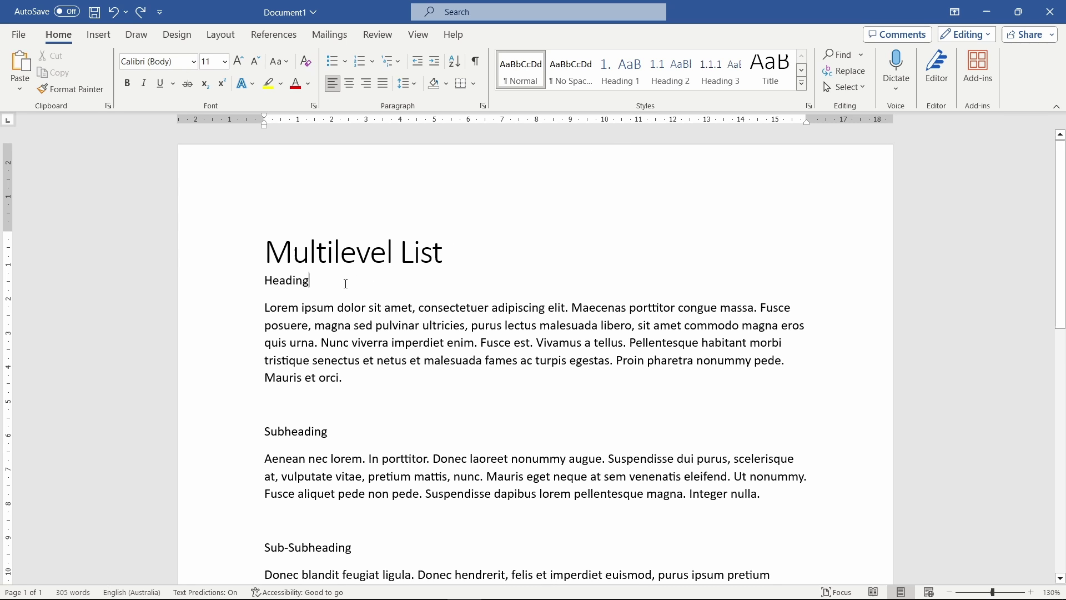
Apply Heading 1 to Heading and Heading 2 to Subheading, numbering them 1. and 1.1.
left_click(622, 77)
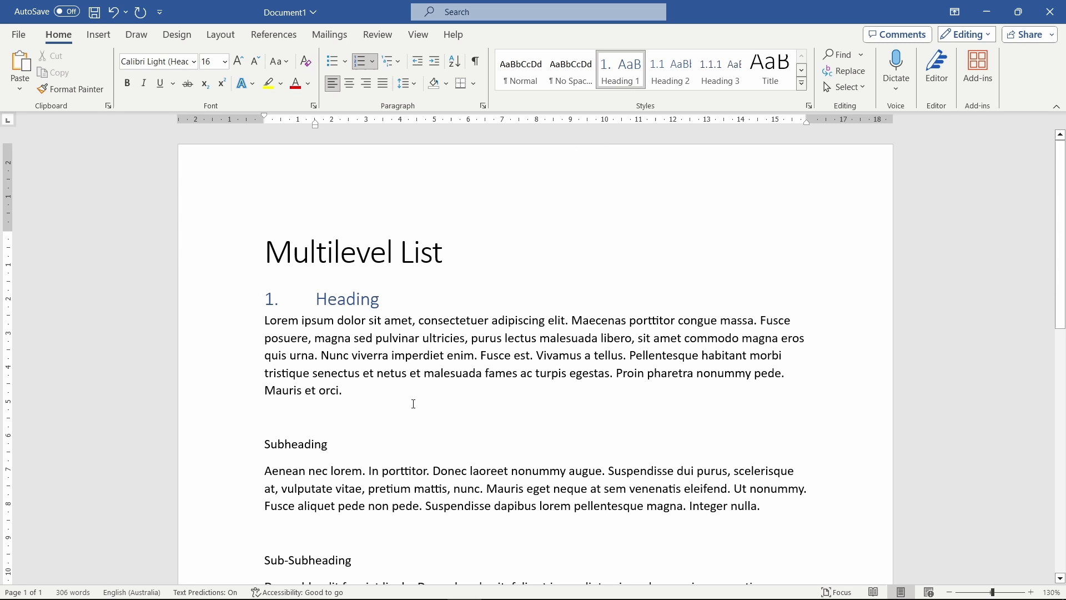
left_click(362, 450)
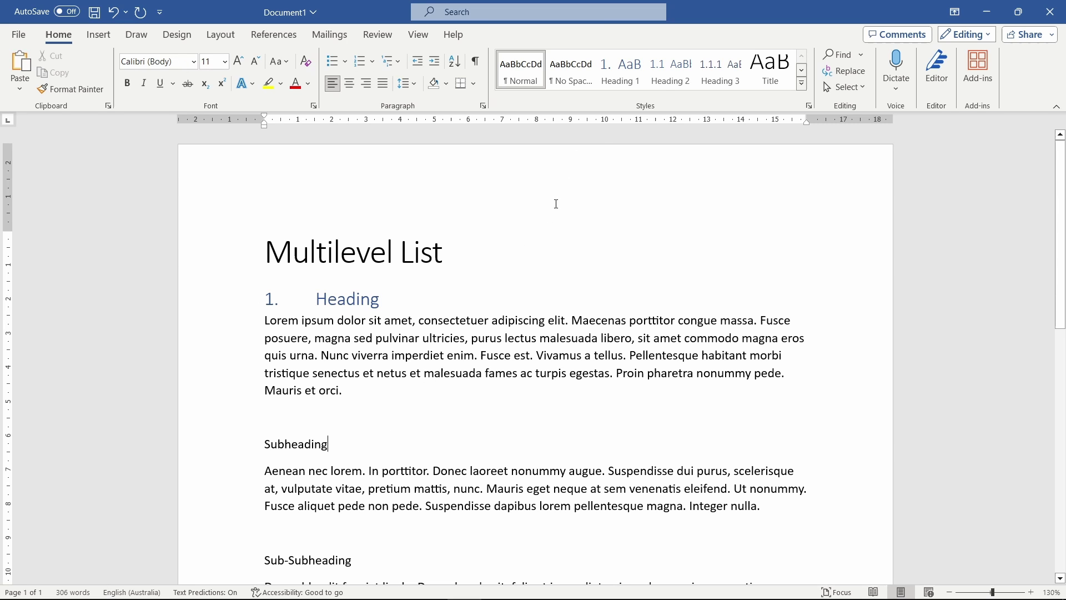
left_click(669, 83)
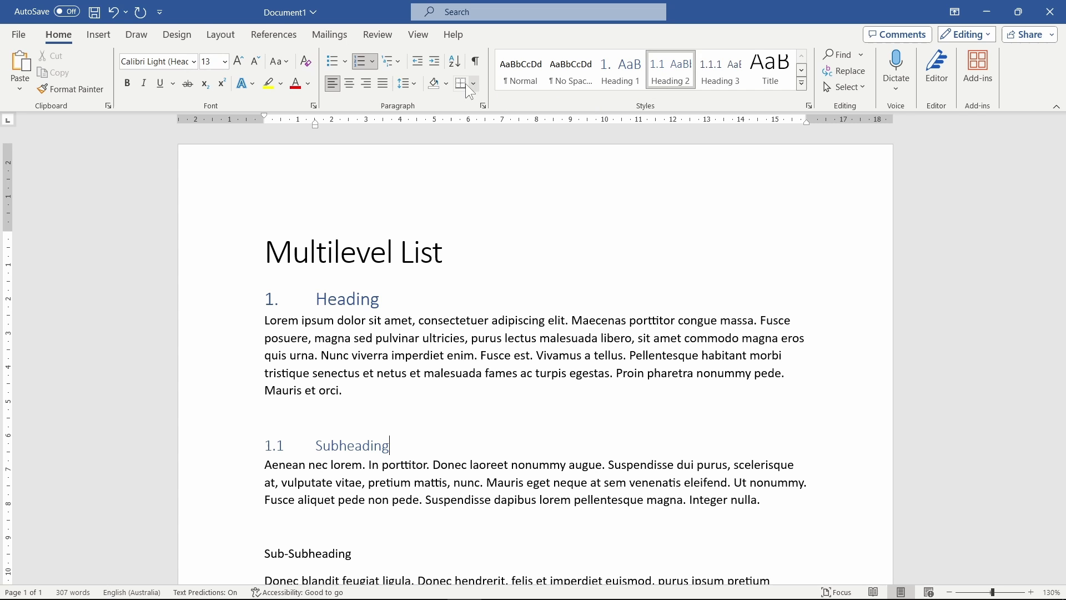
left_click(400, 61)
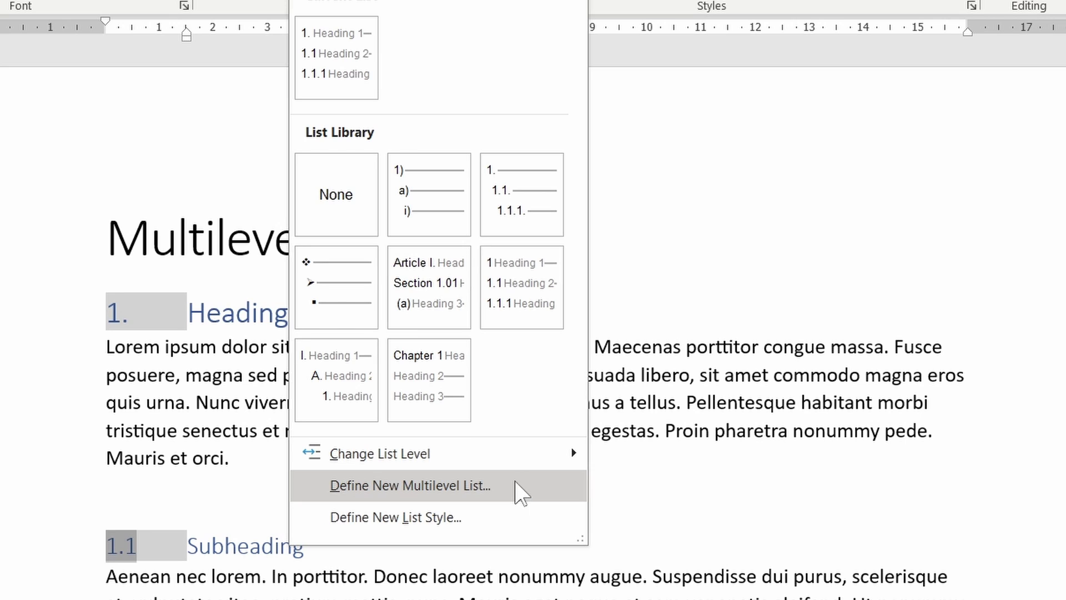
Reopen the list definition and change the text indent of levels 1, 2 and 3 to 2 cm.
left_click(520, 491)
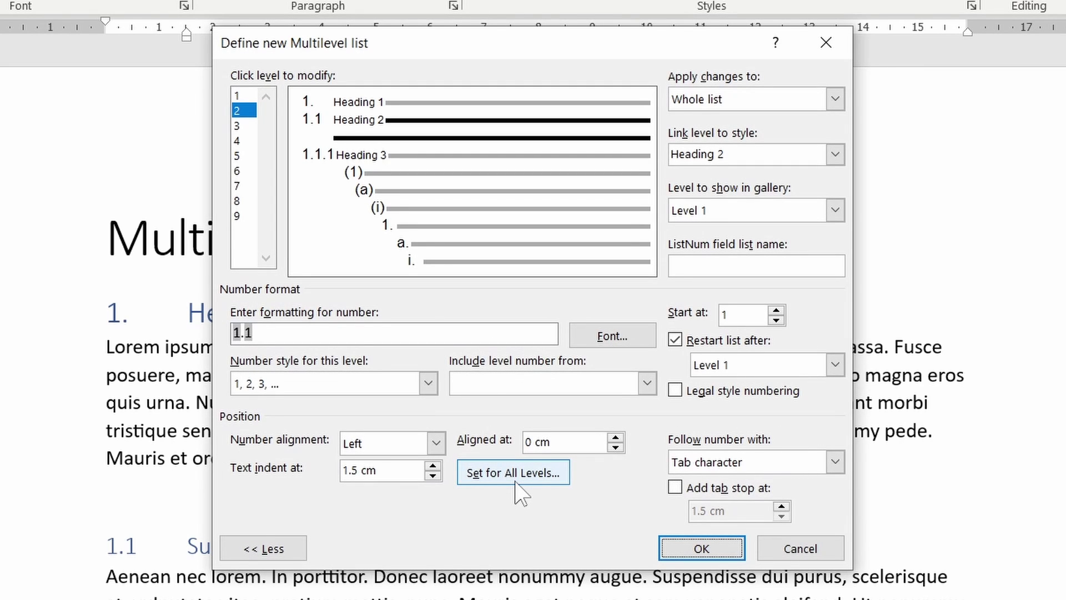
left_click(242, 96)
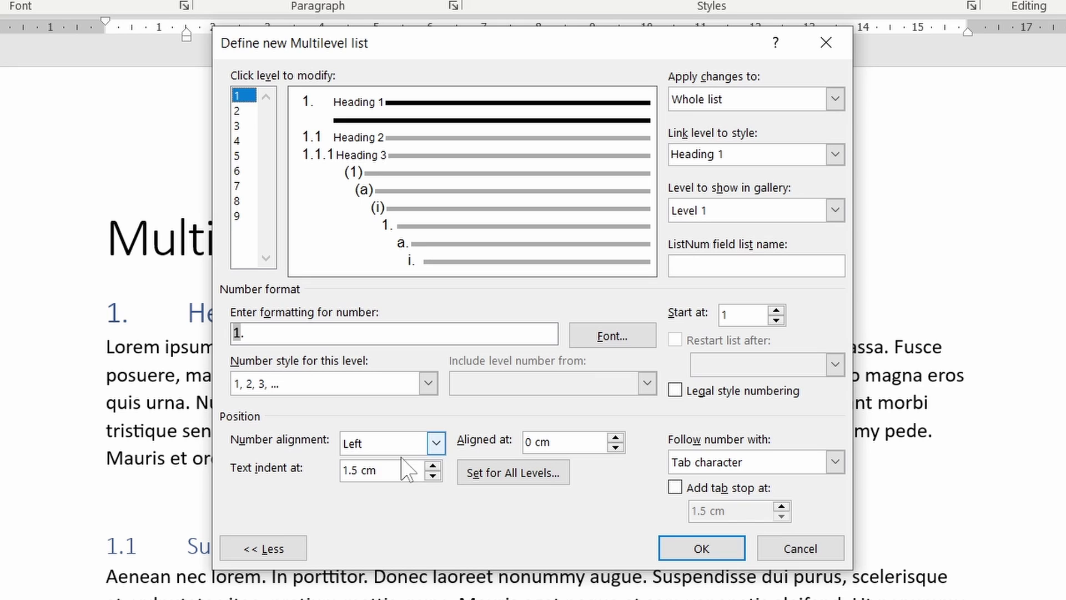
double_click(366, 470)
type("2")
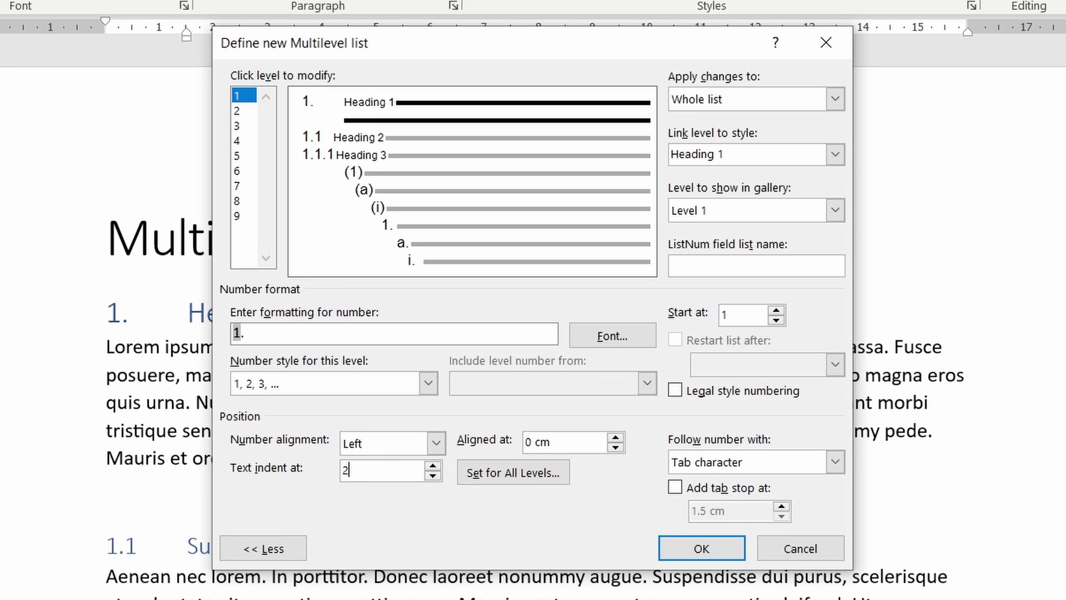
left_click(239, 112)
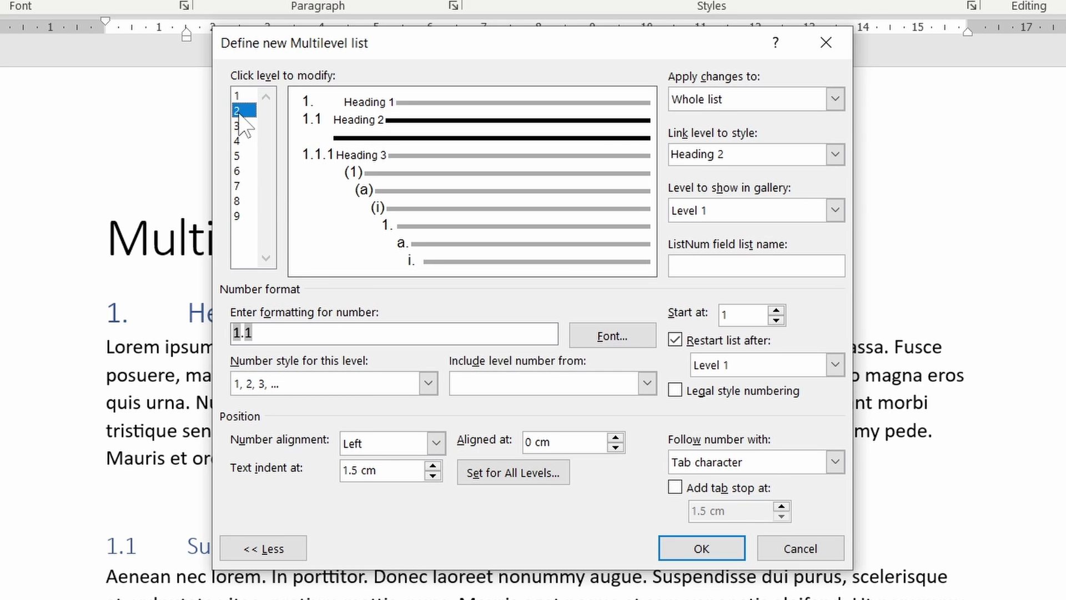
left_click_drag(383, 469, 335, 468)
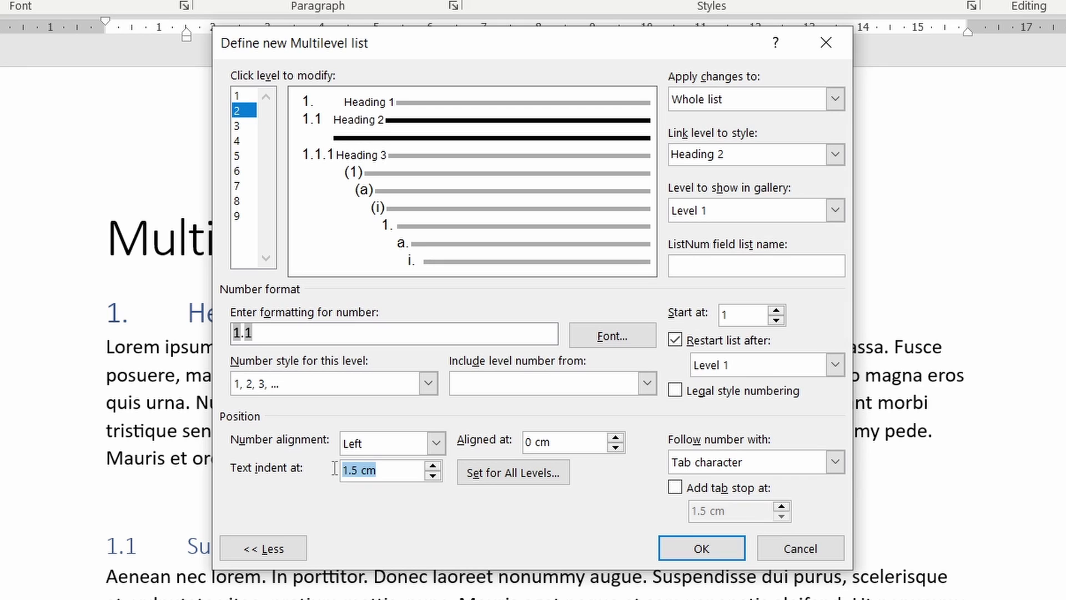
type("2")
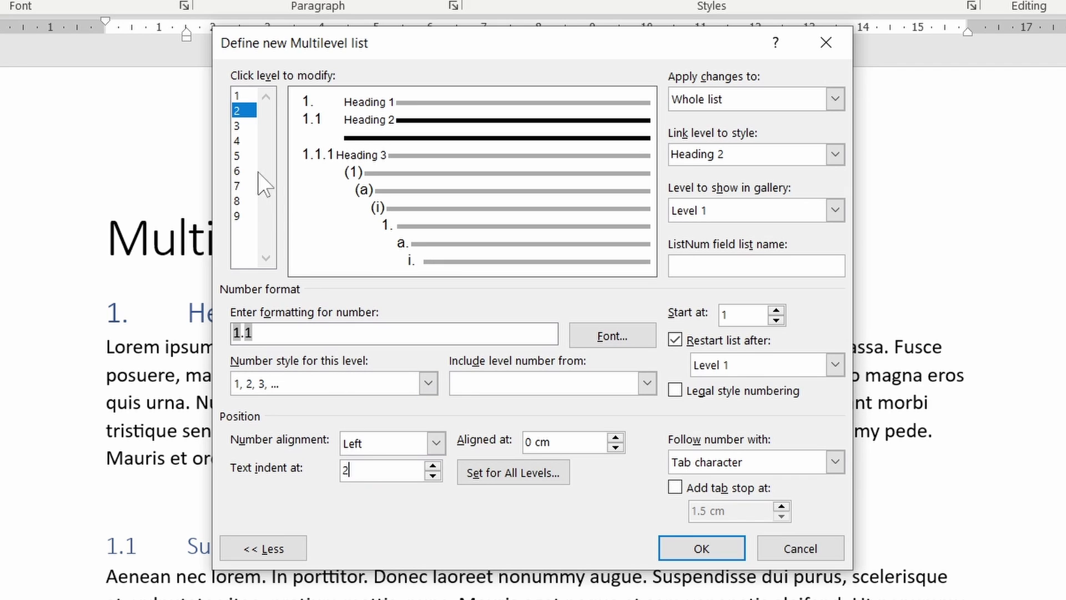
left_click(244, 126)
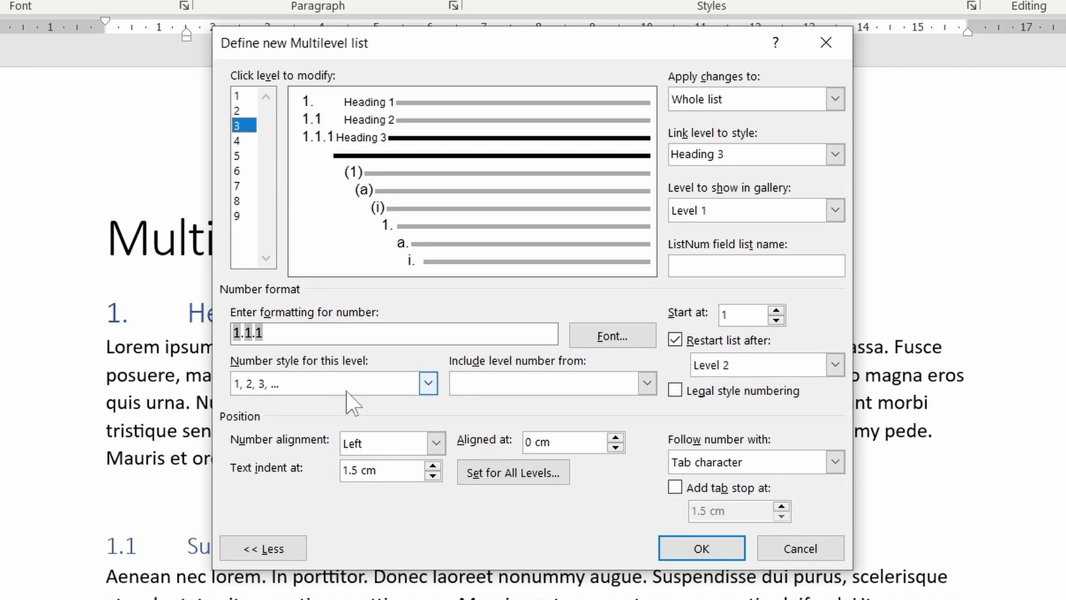
left_click_drag(383, 469, 336, 469)
type("2")
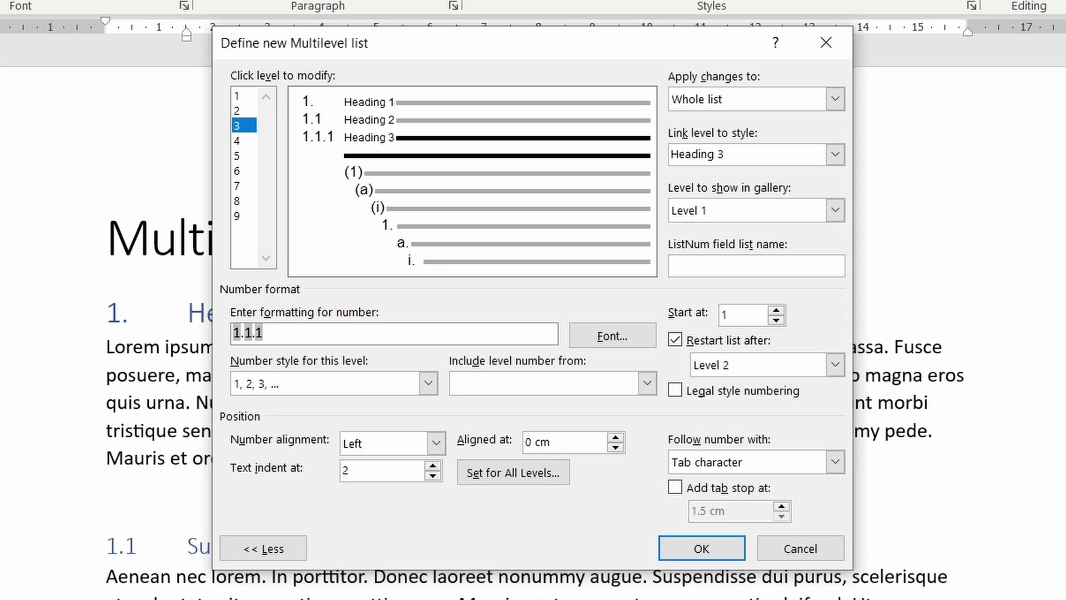